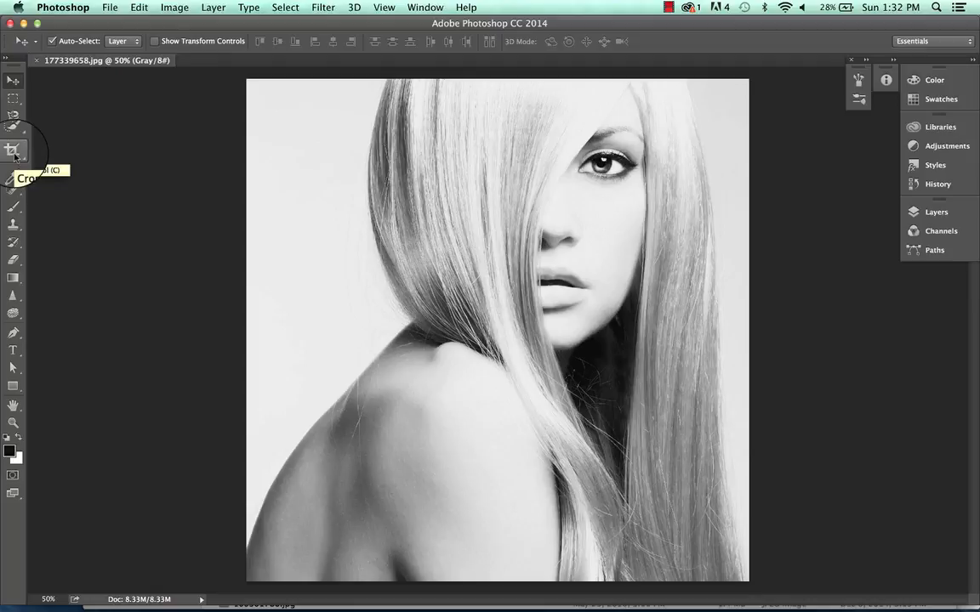
- Activate the Crop tool for the portrait image
click(13, 156)
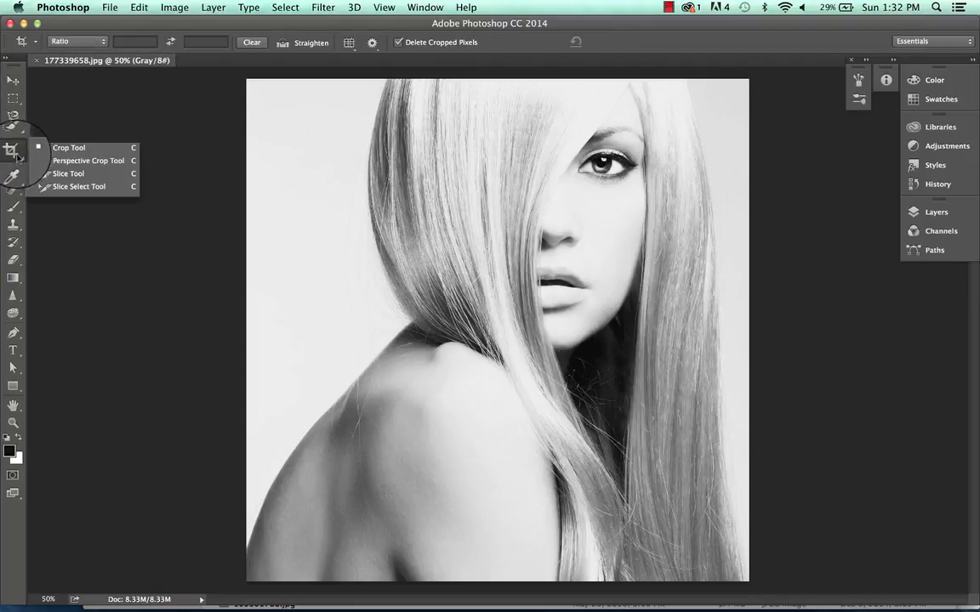
click(77, 150)
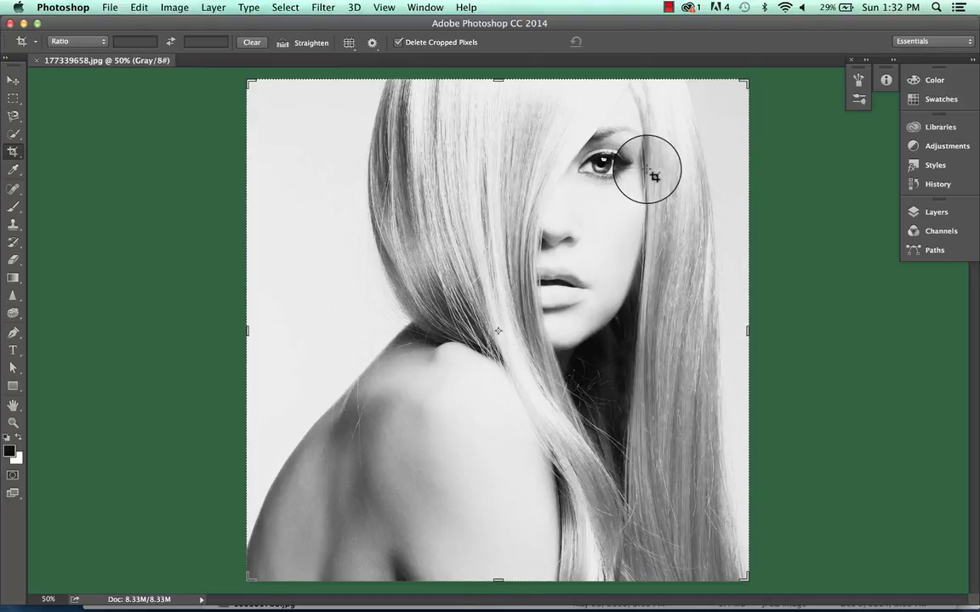
- Examine the portrait's face and hair up close, then return to the whole image
key(super+equal)
key(super+equal)
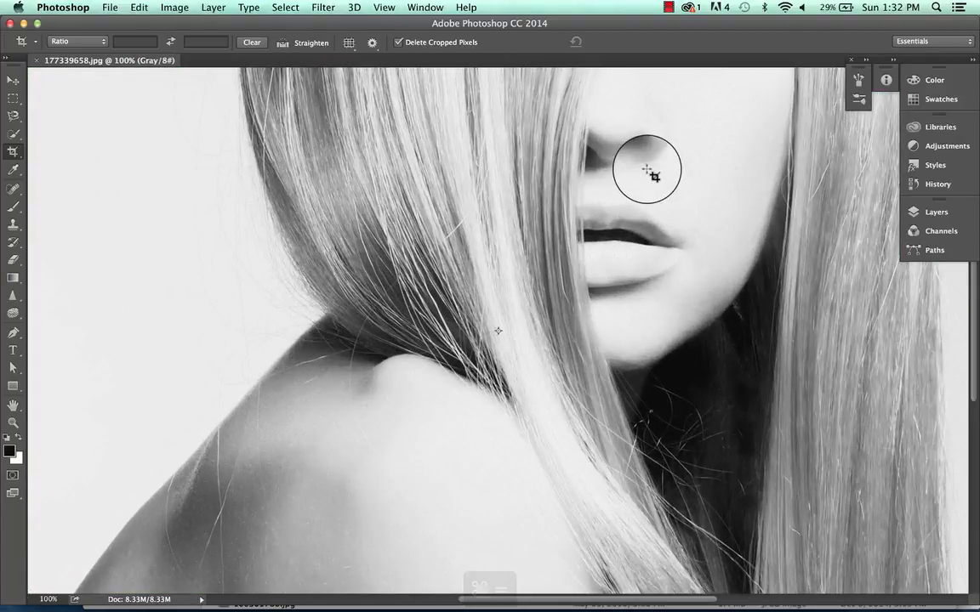
scroll(646, 171, up, 5)
scroll(647, 170, left, 3)
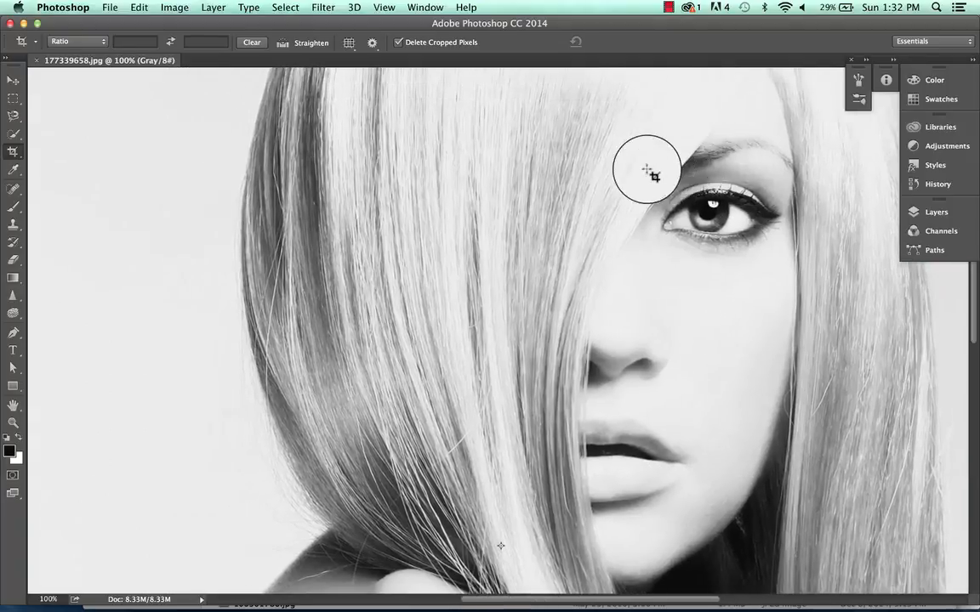
scroll(654, 175, right, 3)
key(super+minus)
key(super+minus)
key(super+minus)
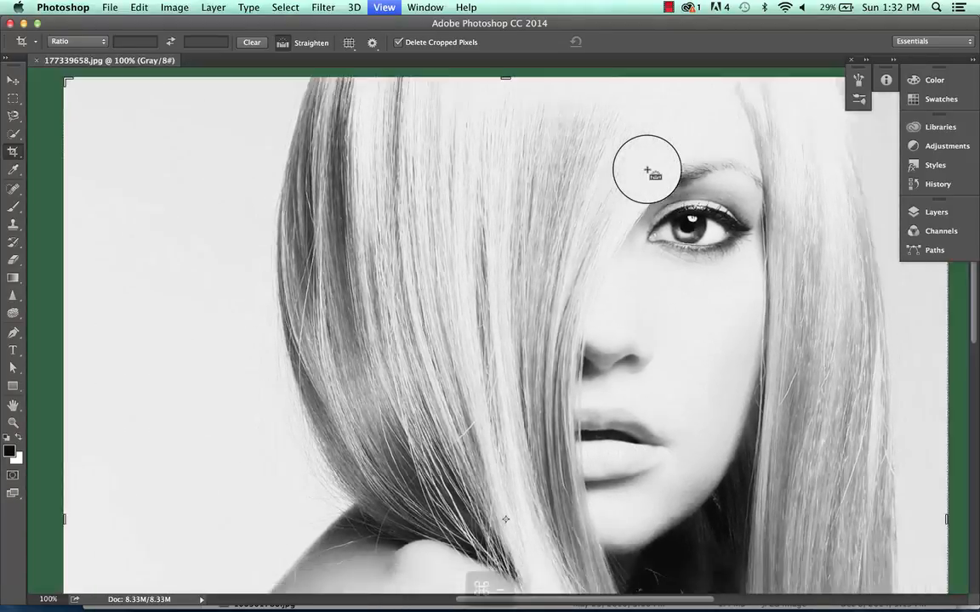
key(super+equal)
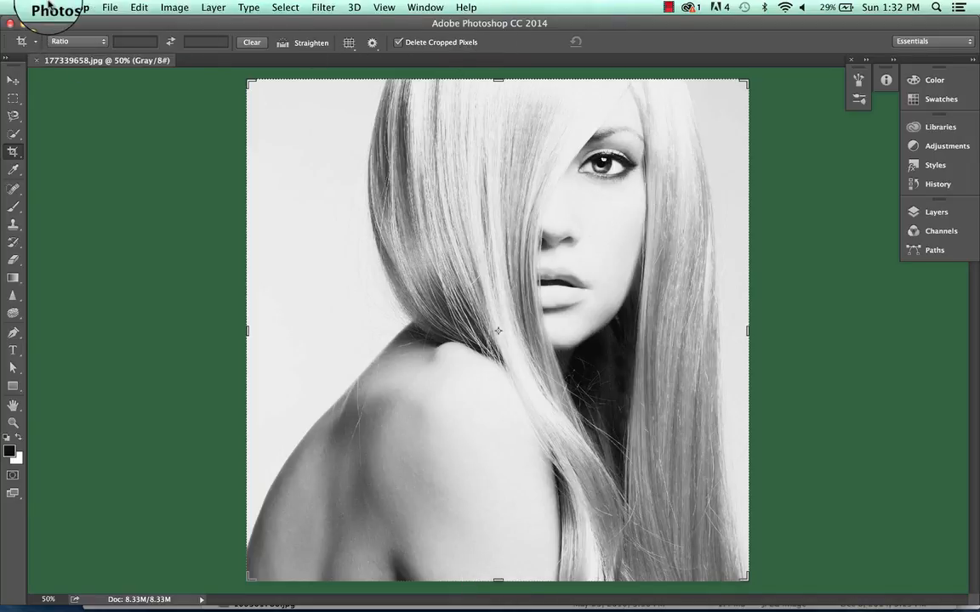
- Save the current Crop tool settings as a new tool preset named 1x1
click(33, 45)
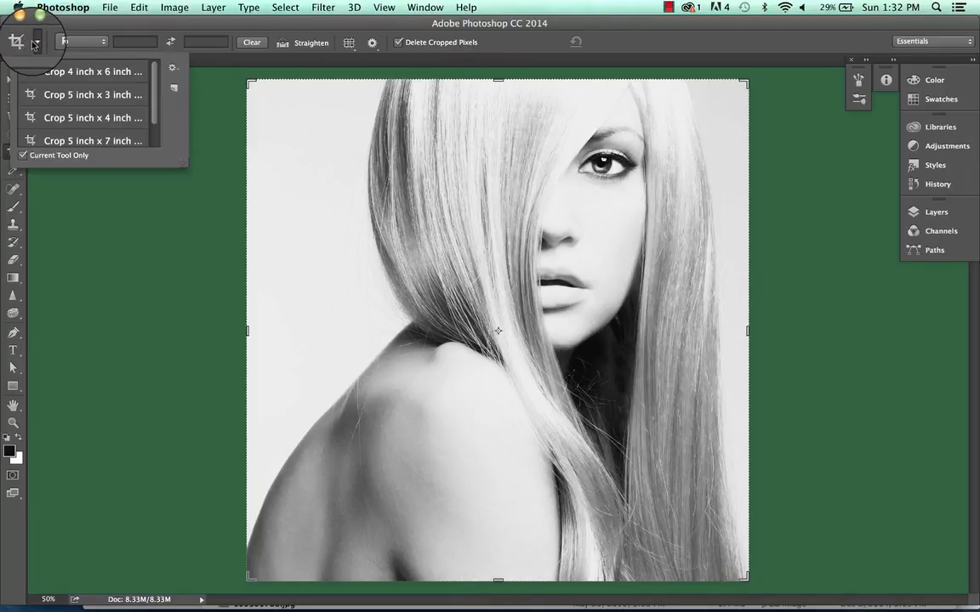
scroll(55, 90, down, 1)
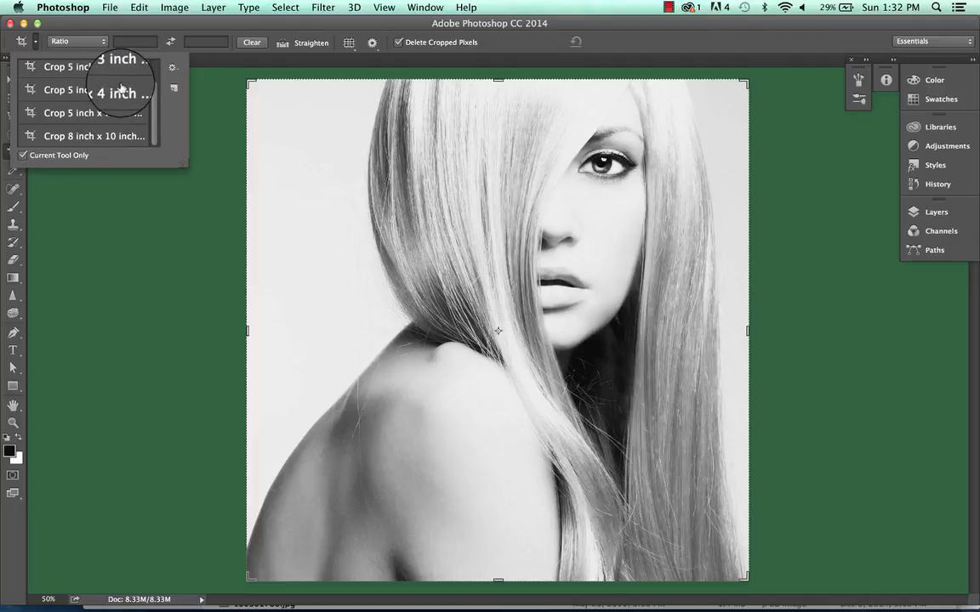
scroll(121, 88, up, 1)
scroll(121, 88, down, 1)
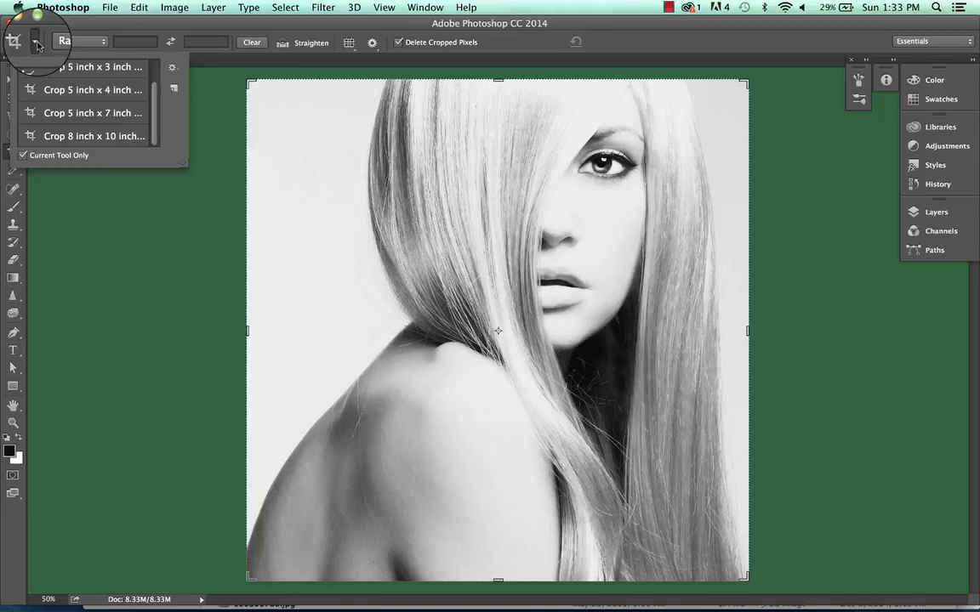
click(174, 92)
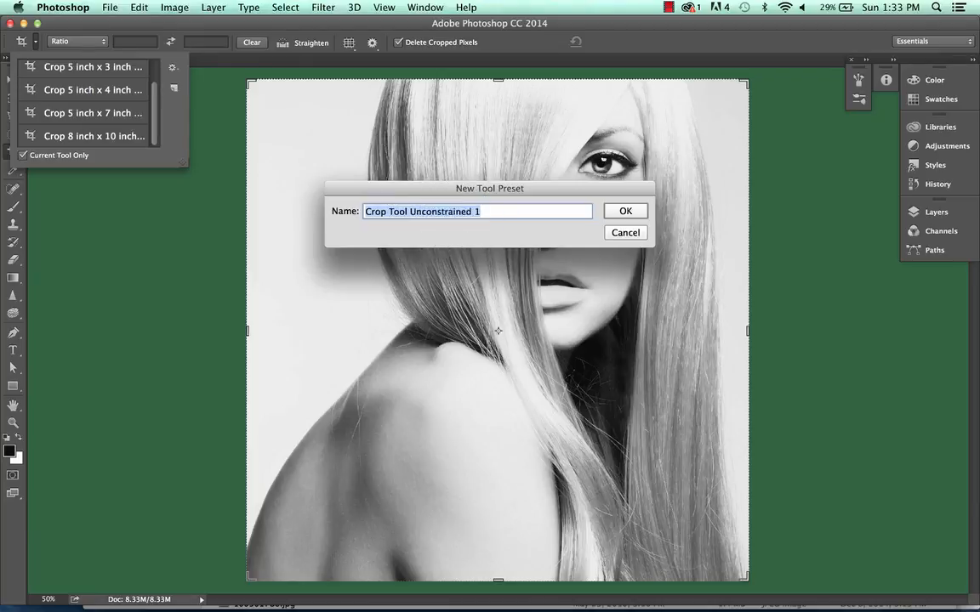
key(Return)
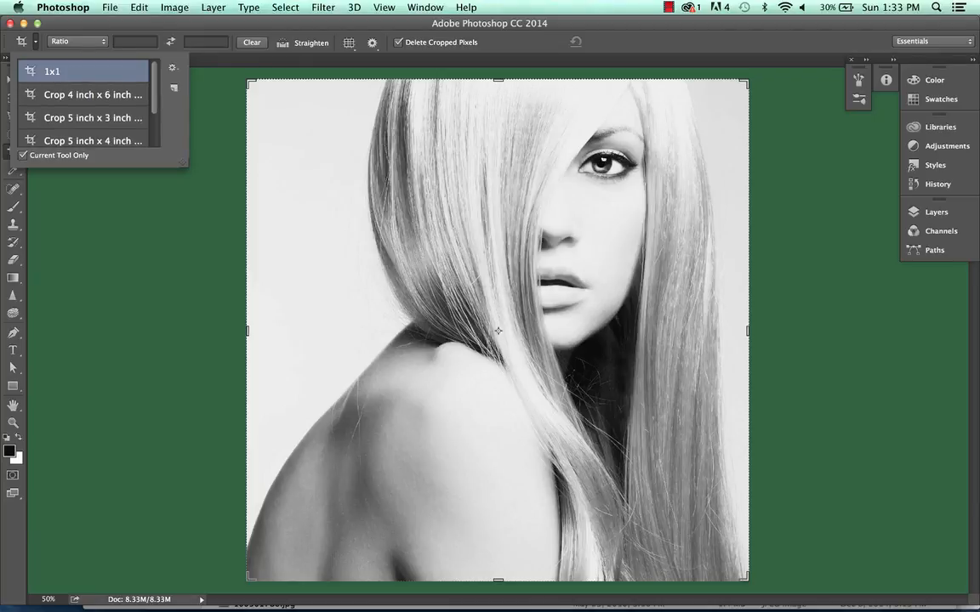
click(36, 43)
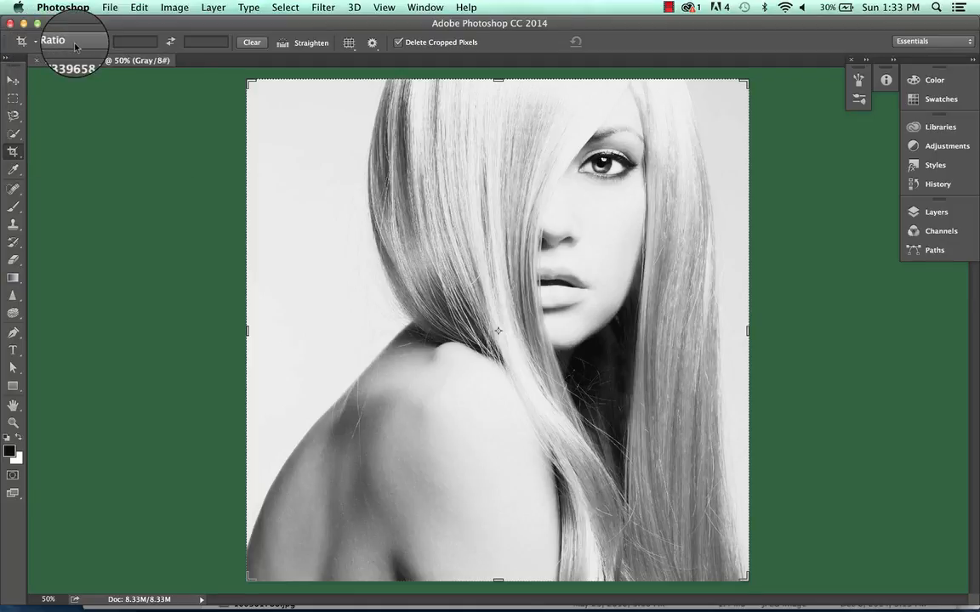
- Set the crop ratio to 16 : 9 and reposition the image so the crop covers its upper part with the face
click(75, 47)
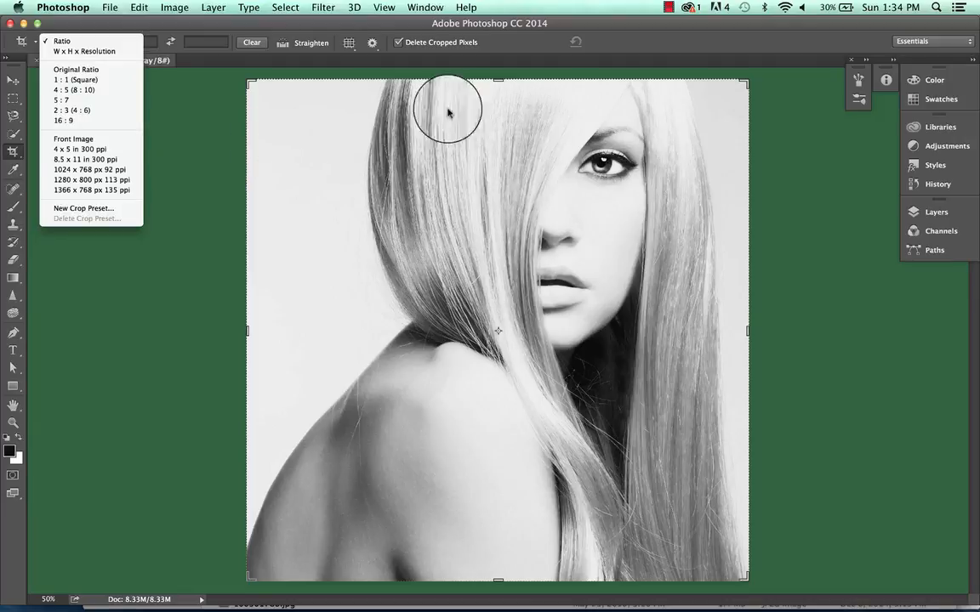
click(94, 31)
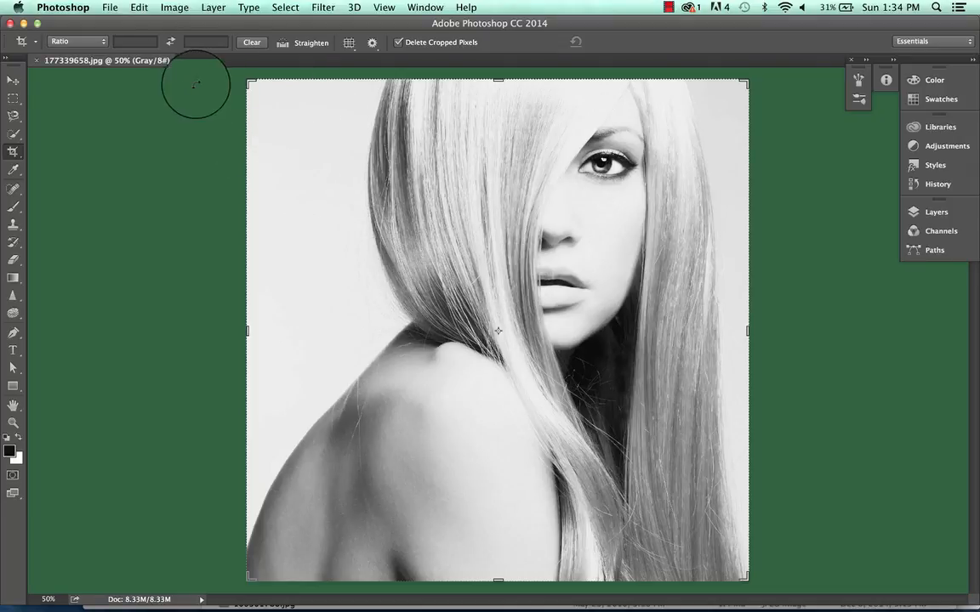
click(94, 41)
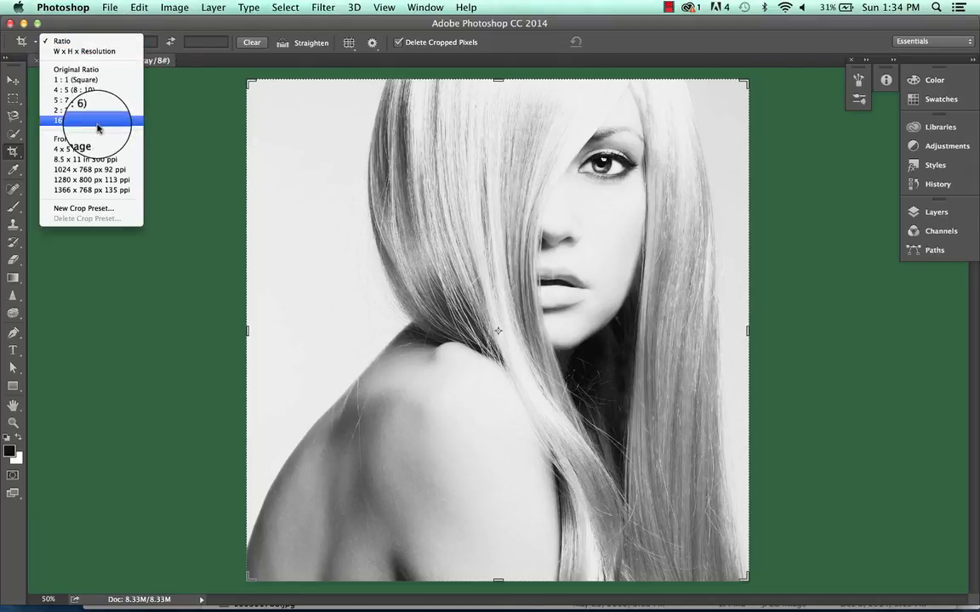
click(97, 124)
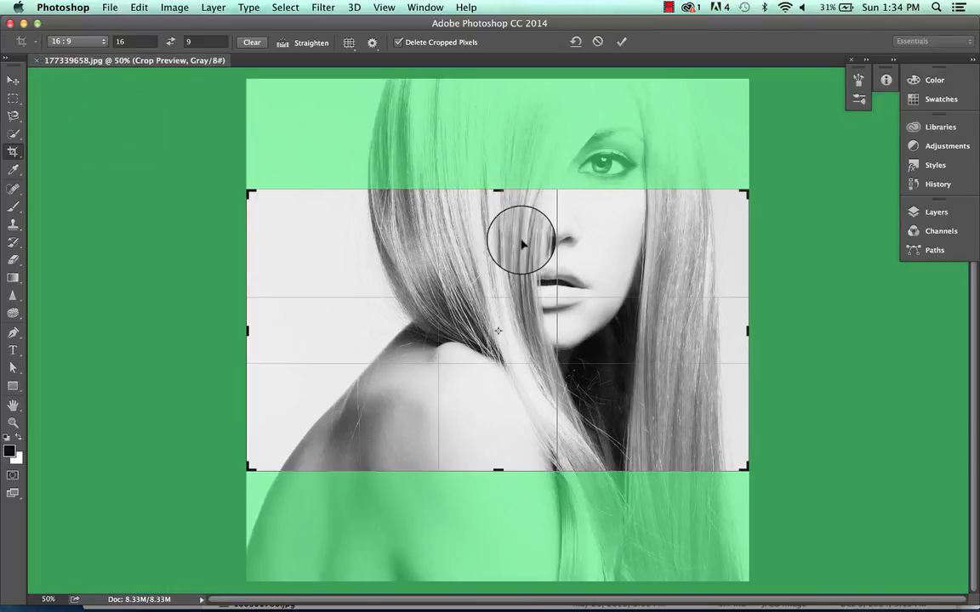
drag(517, 236, 525, 359)
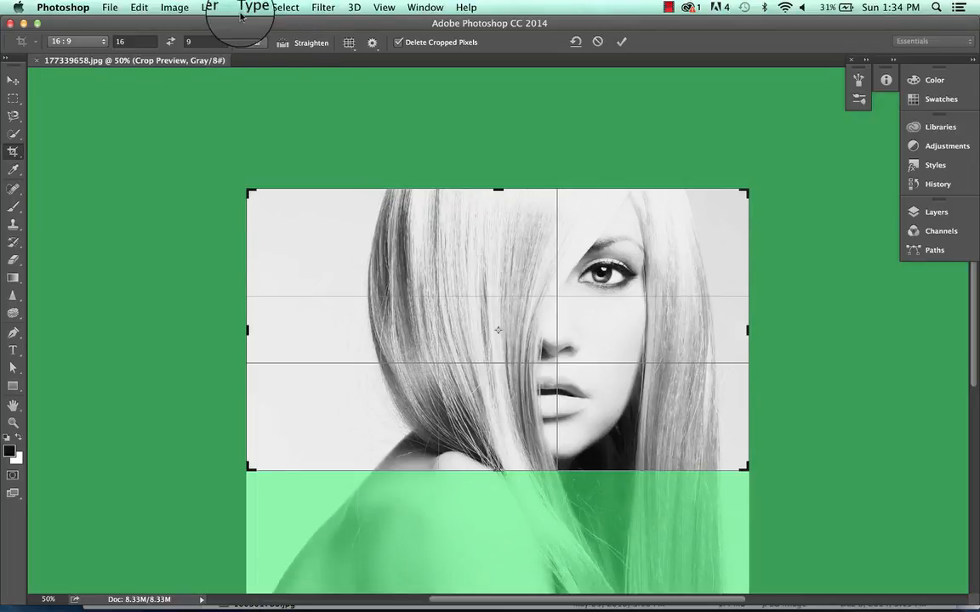
- Apply the 8.5 x 11 in 300 ppi crop preset and shift the image so the crop covers its right-hand part
click(69, 41)
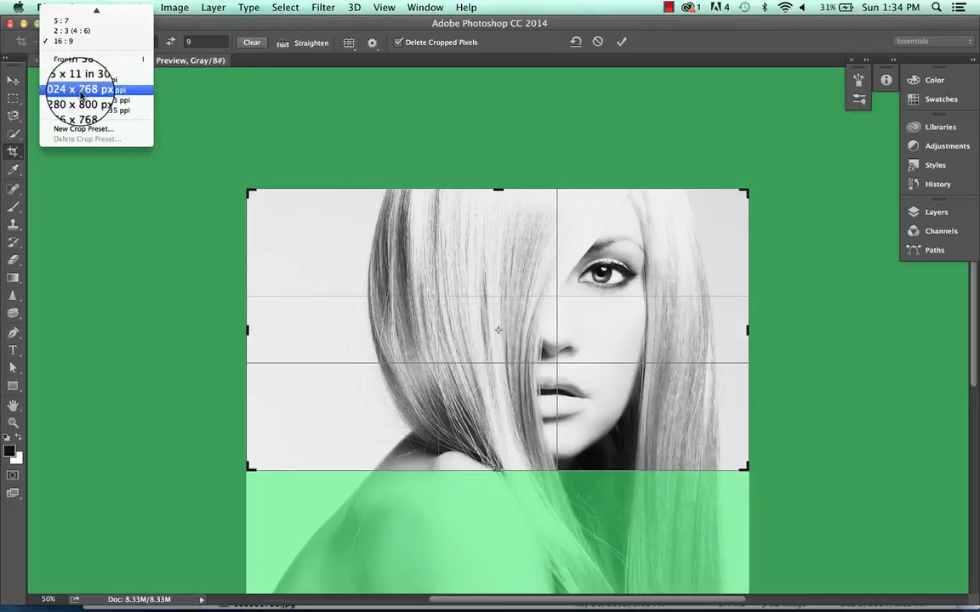
click(83, 80)
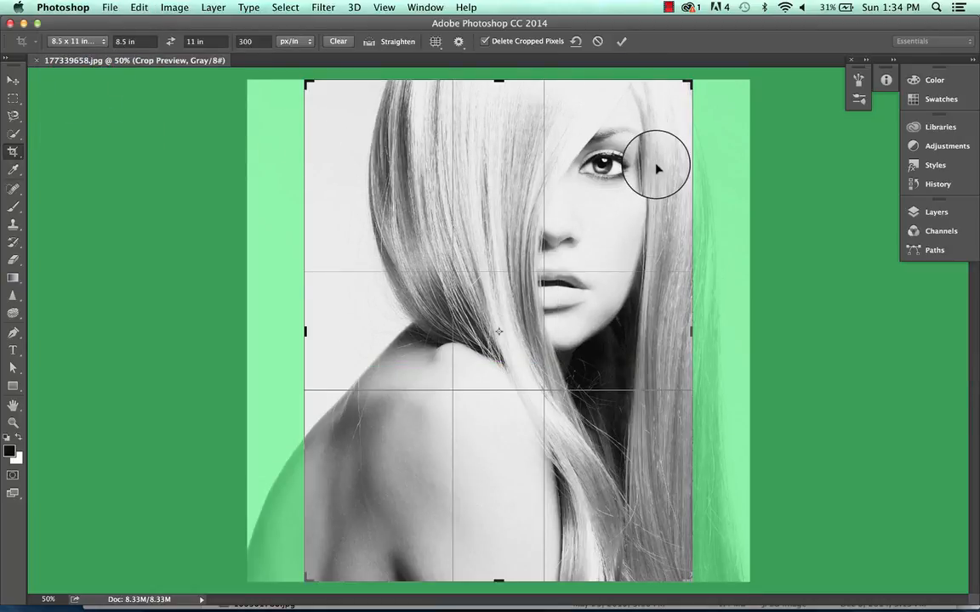
drag(595, 150, 539, 150)
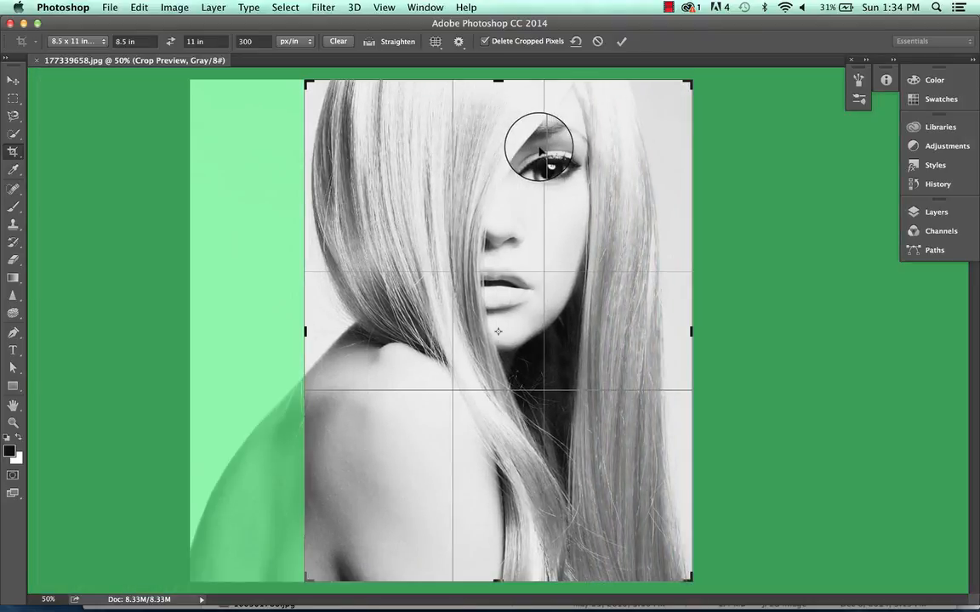
- Switch the crop back to Ratio and enlarge the 16 by 9 crop box beyond both sides of the image
click(68, 41)
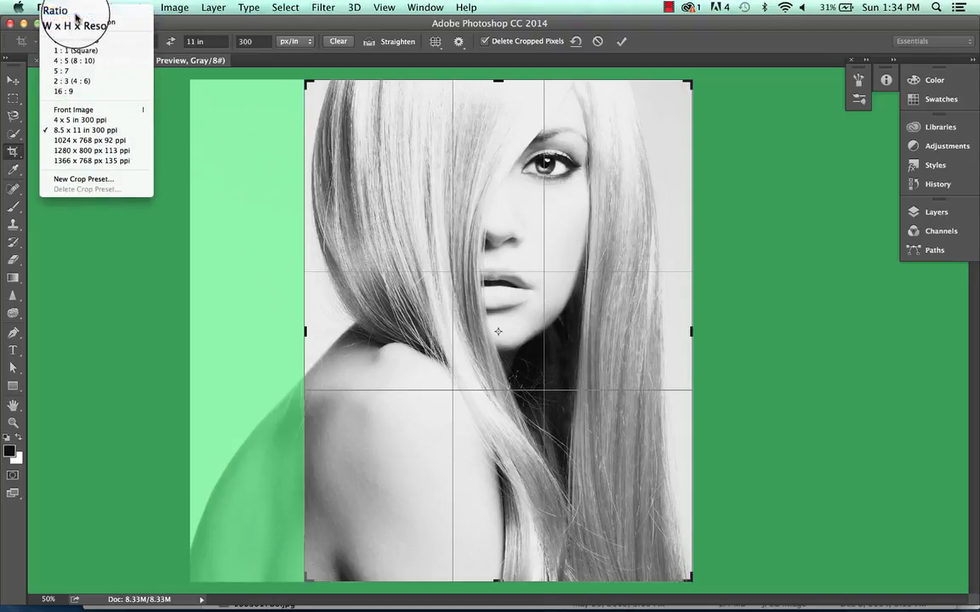
click(77, 14)
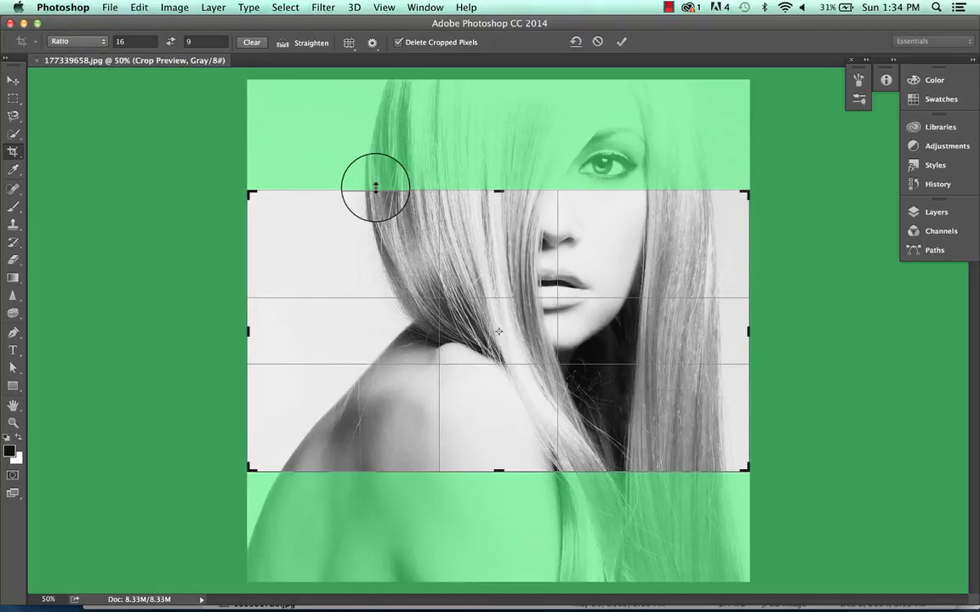
drag(498, 192, 497, 136)
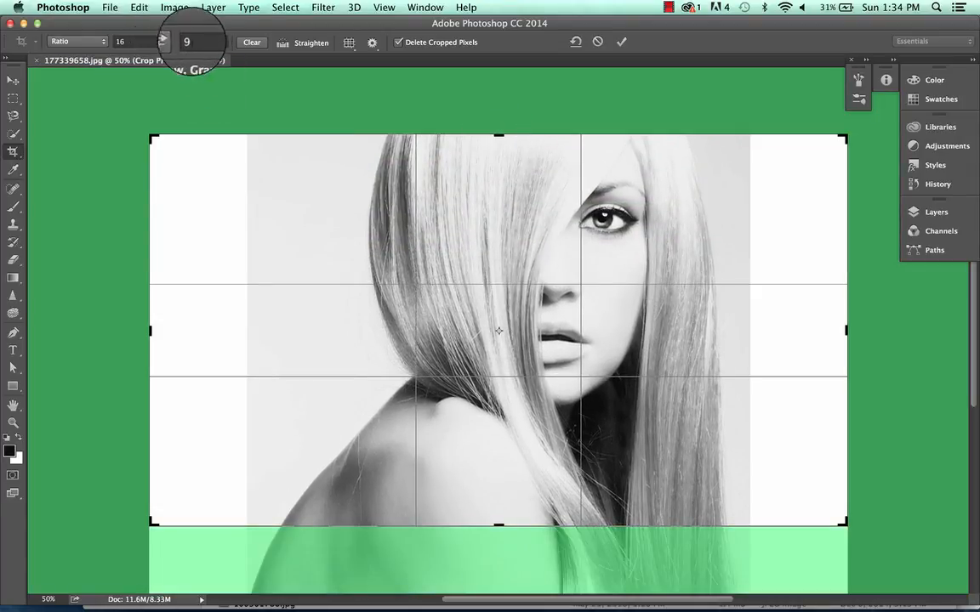
- Clear the crop ratio values and resize the crop box freely to match the full image's edges
drag(202, 41, 126, 42)
key(BackSpace)
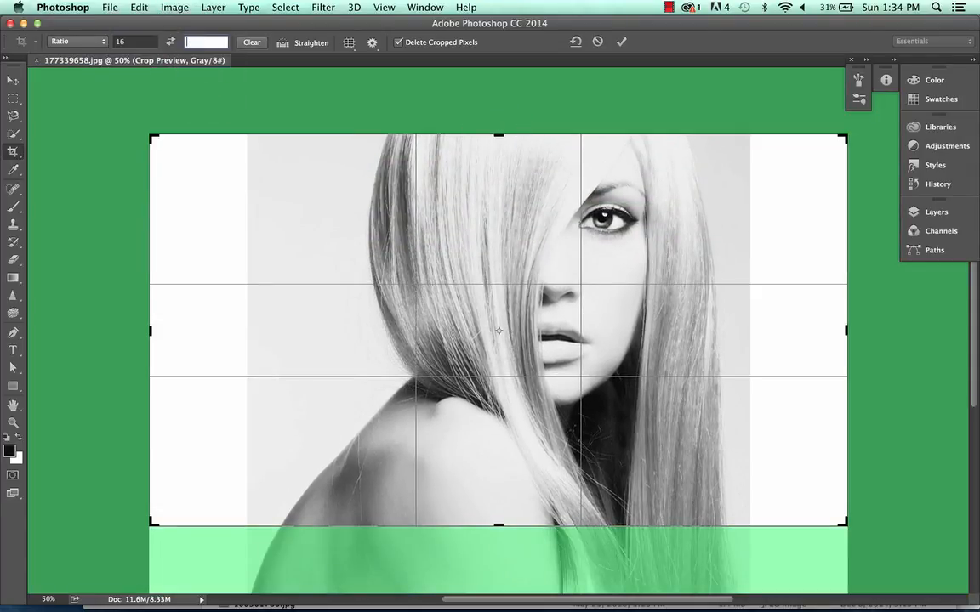
click(251, 43)
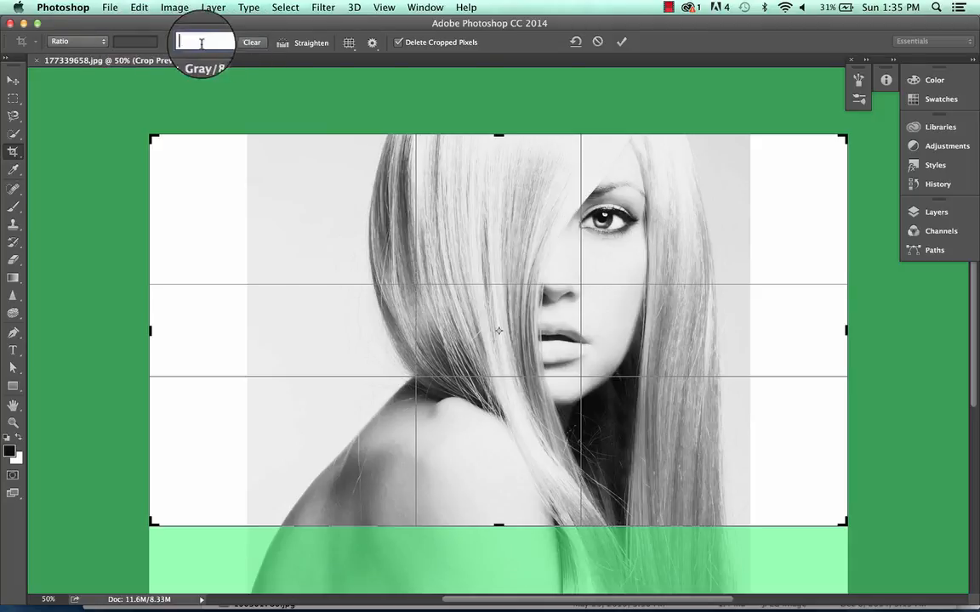
drag(518, 511, 496, 407)
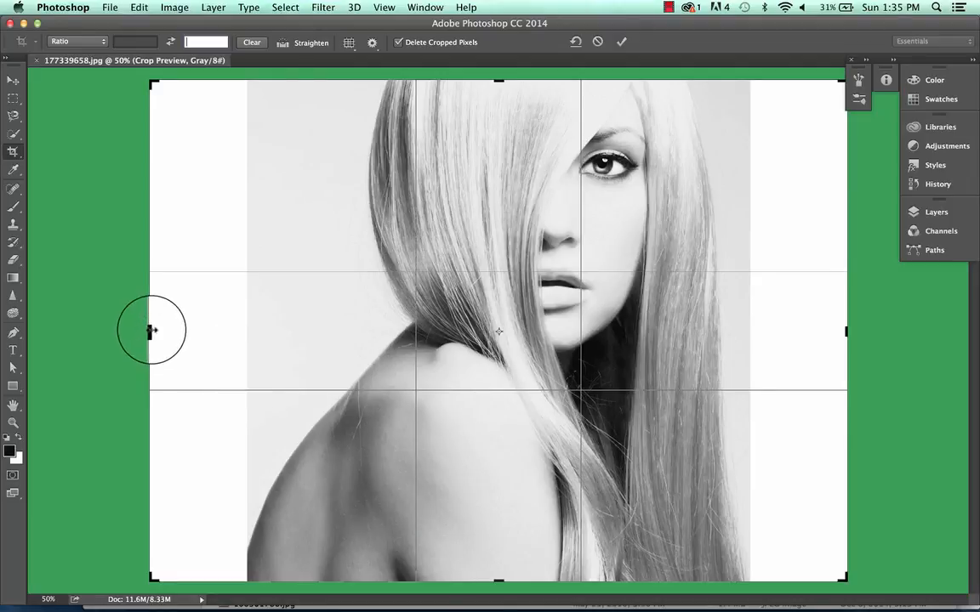
drag(152, 330, 198, 331)
drag(793, 332, 748, 333)
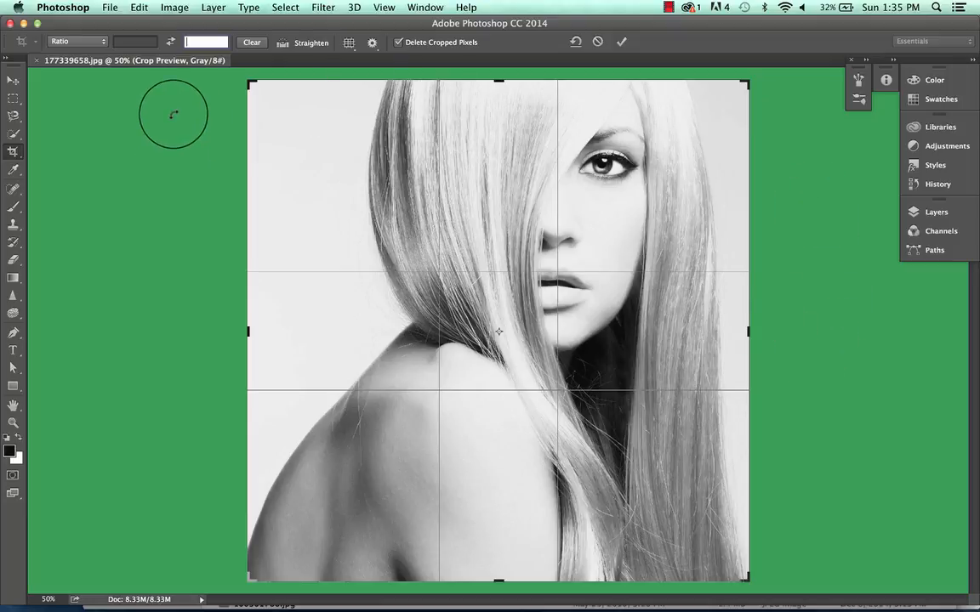
- Toggle the crop shield off and back on in the crop options to compare the surroundings
click(371, 43)
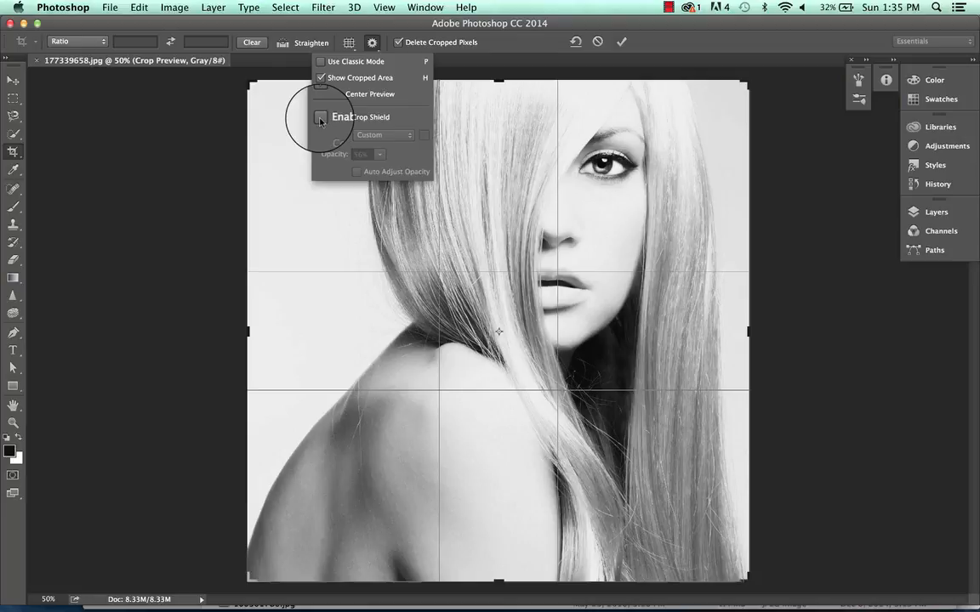
click(320, 118)
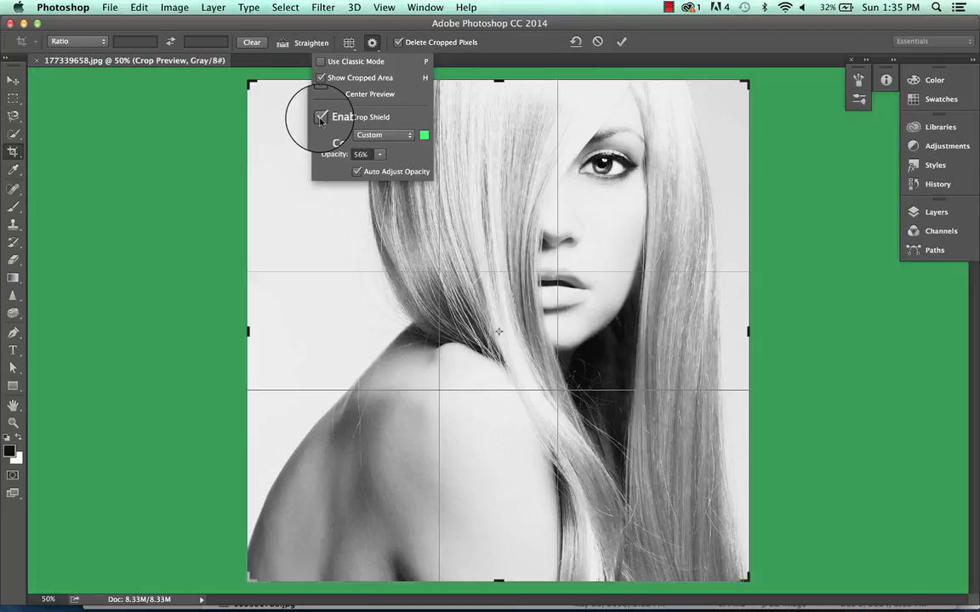
click(320, 118)
click(321, 118)
- Set the crop shield's custom color to bright red, e60000
click(424, 134)
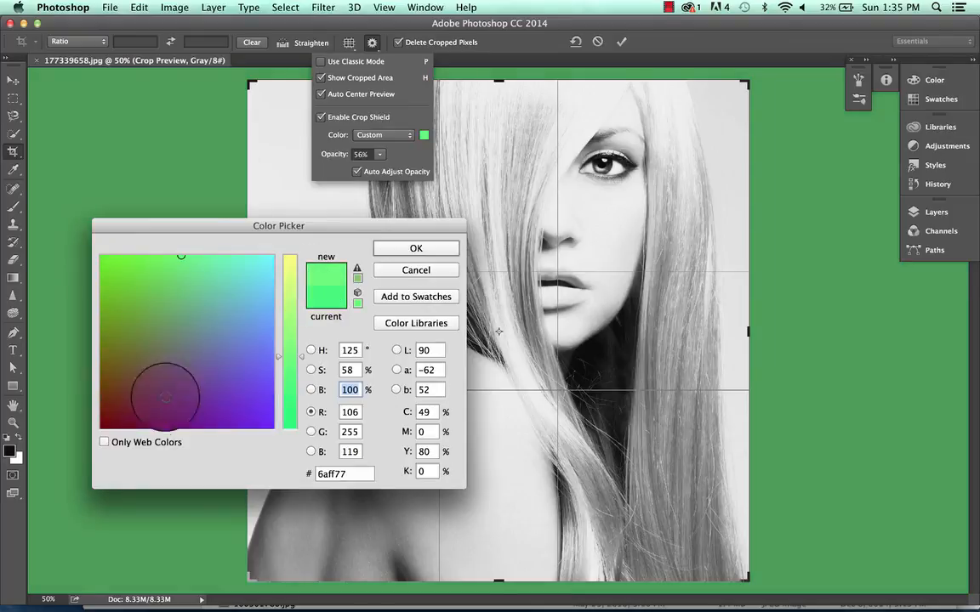
drag(116, 415, 102, 427)
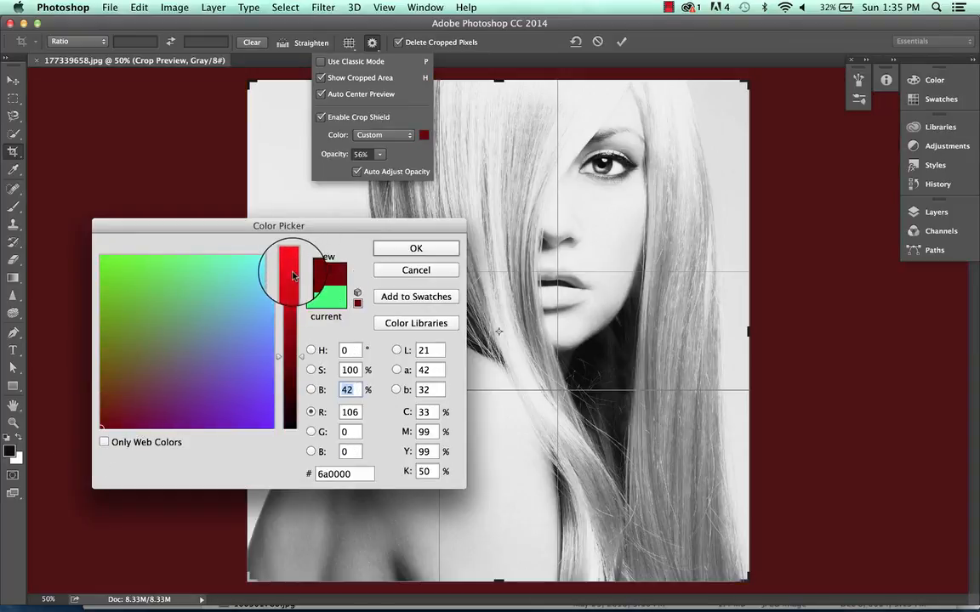
click(293, 274)
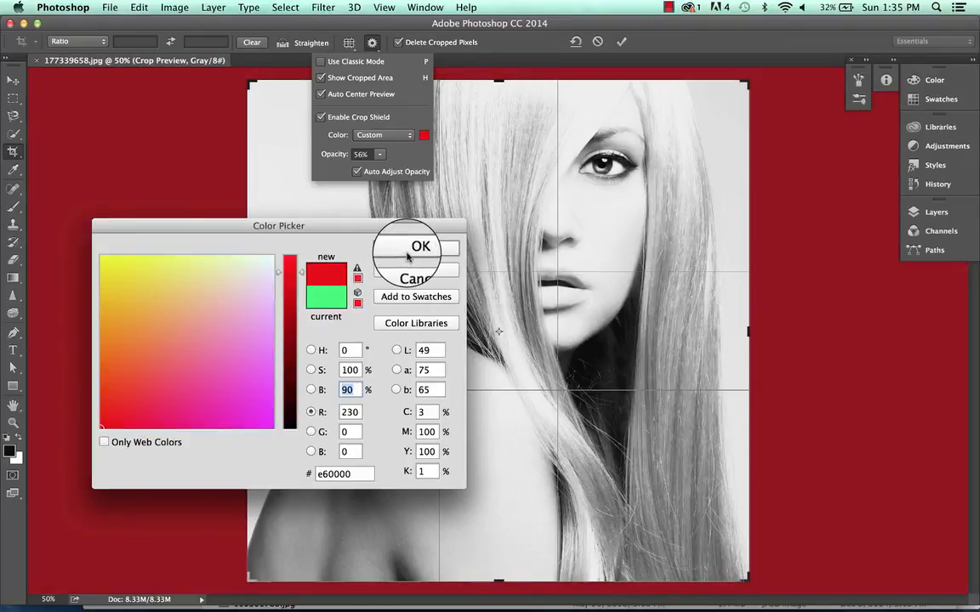
click(410, 249)
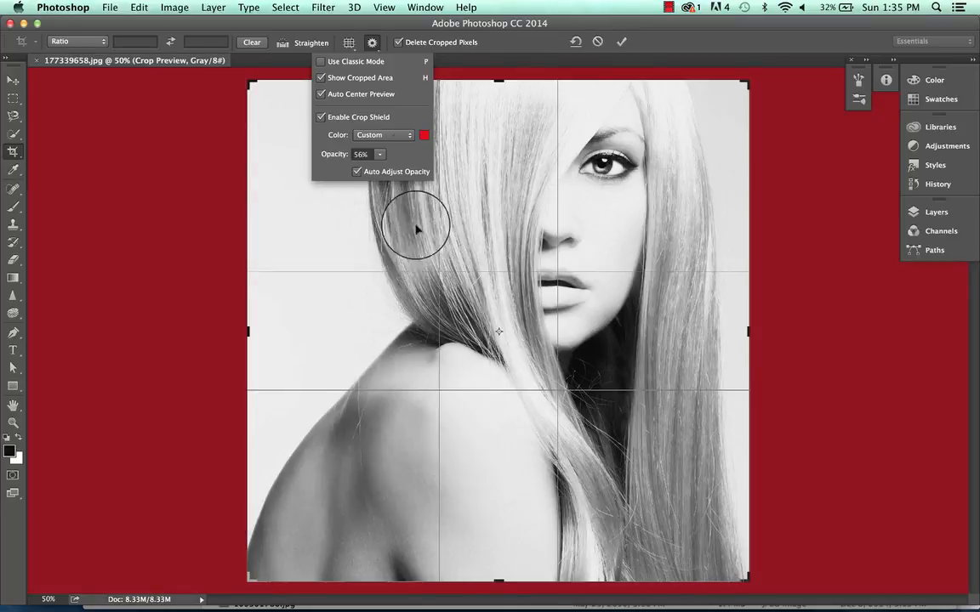
- Try yellow and pink tones for the crop shield and set its custom color to light pink, e6b4df
click(424, 137)
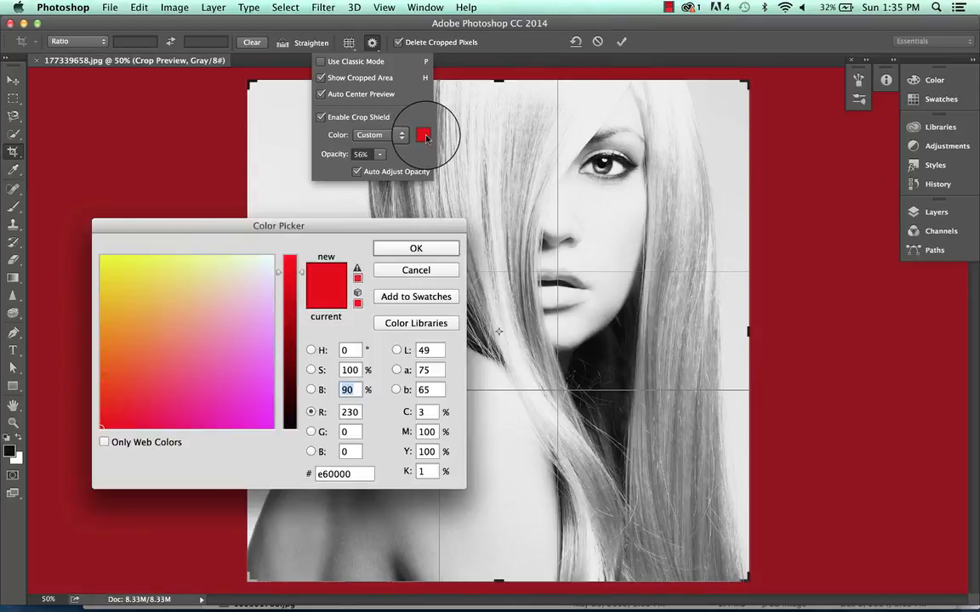
click(181, 317)
click(156, 274)
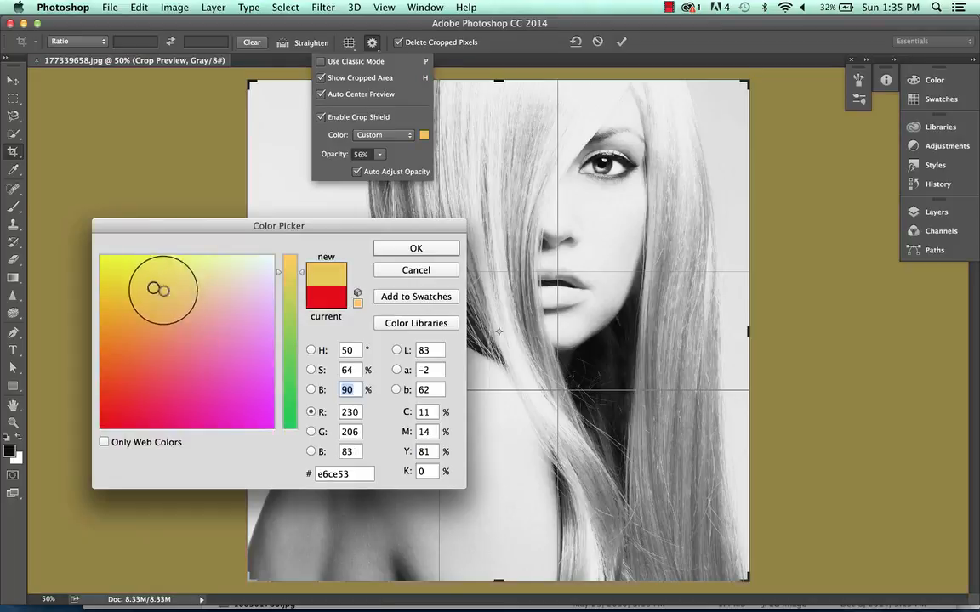
drag(242, 339, 252, 306)
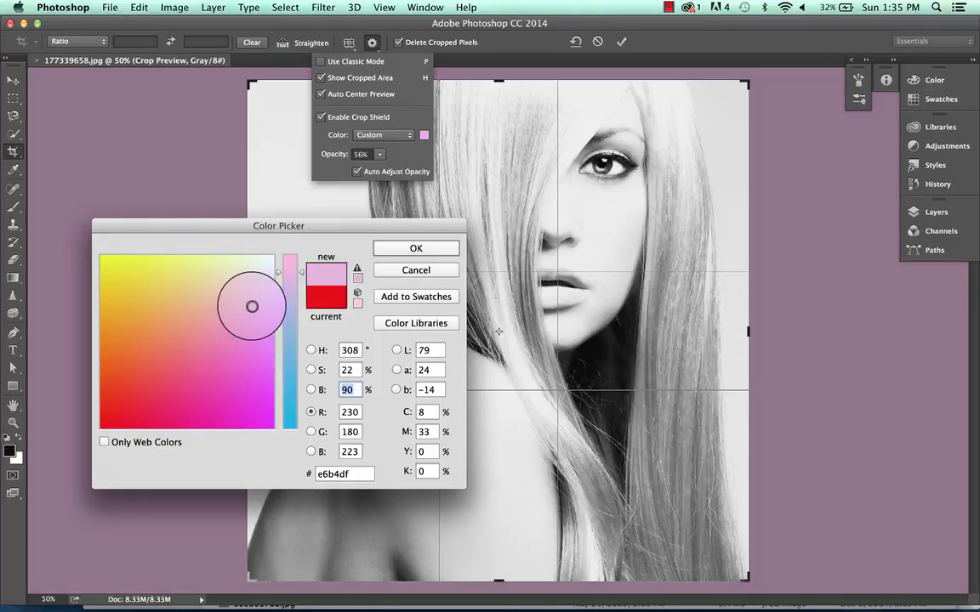
click(416, 248)
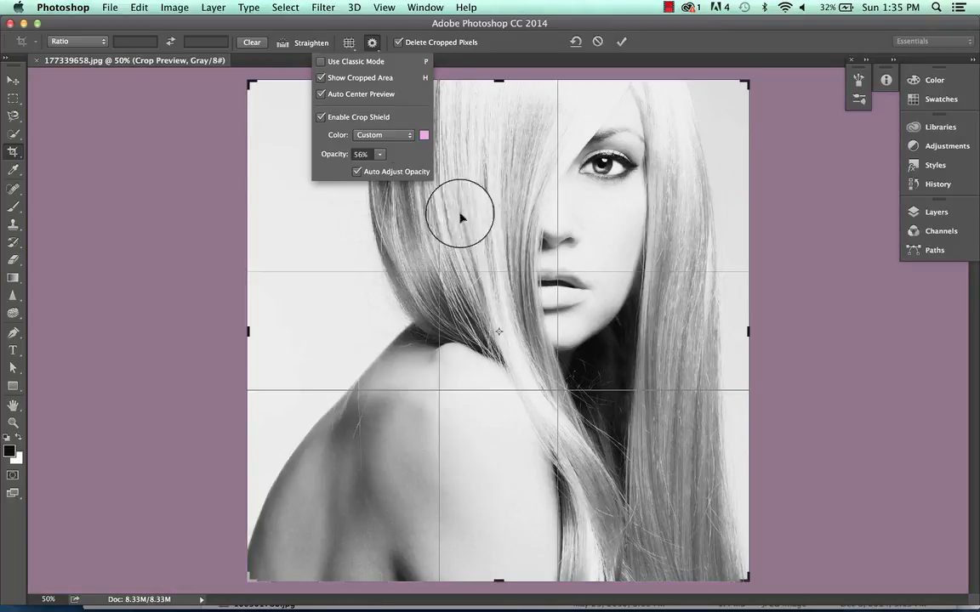
- Lower the crop shield's opacity to 43% and narrow the crop box from both sides of the portrait
click(379, 154)
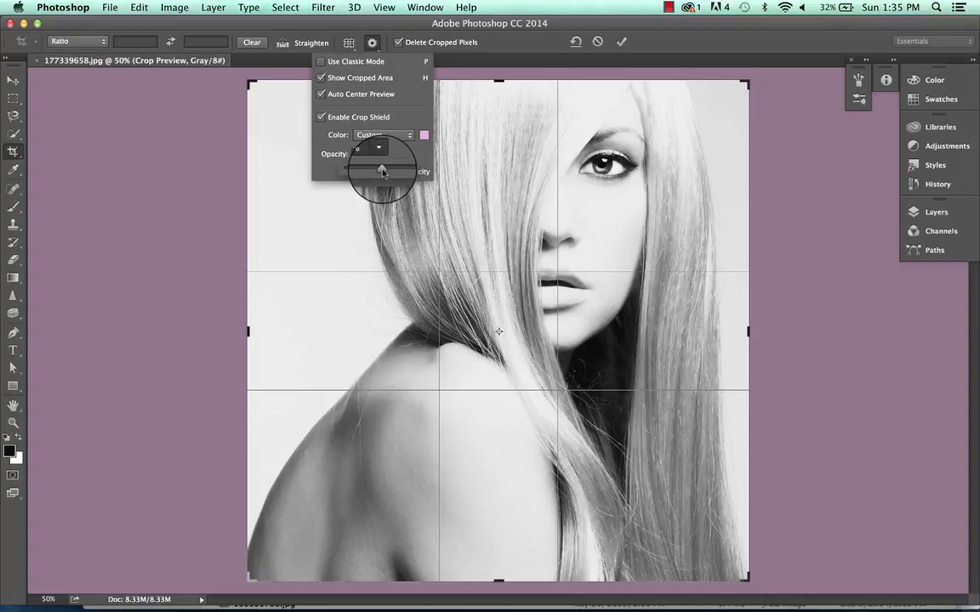
mouse_move(383, 169)
mouse_down()
mouse_move(431, 168)
mouse_move(371, 168)
mouse_up()
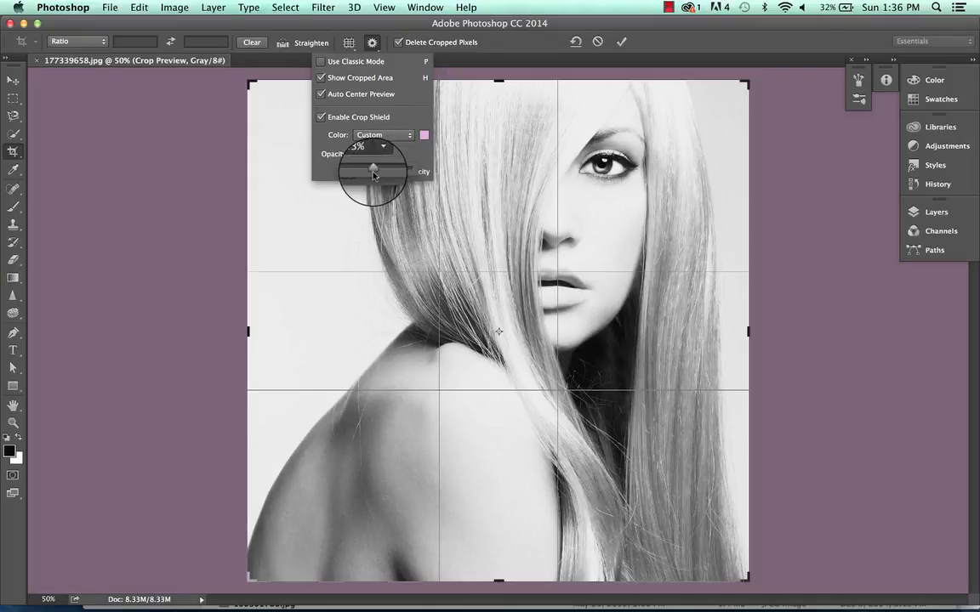
drag(752, 327, 707, 329)
drag(282, 335, 327, 332)
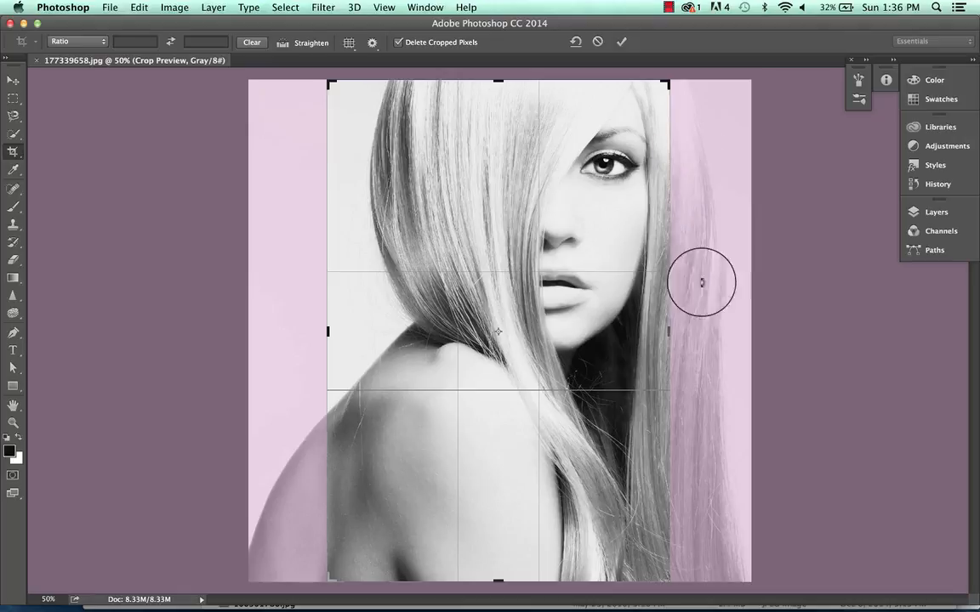
- Set the crop shield's opacity to 21%, leaving Auto Adjust Opacity enabled
click(371, 43)
click(385, 154)
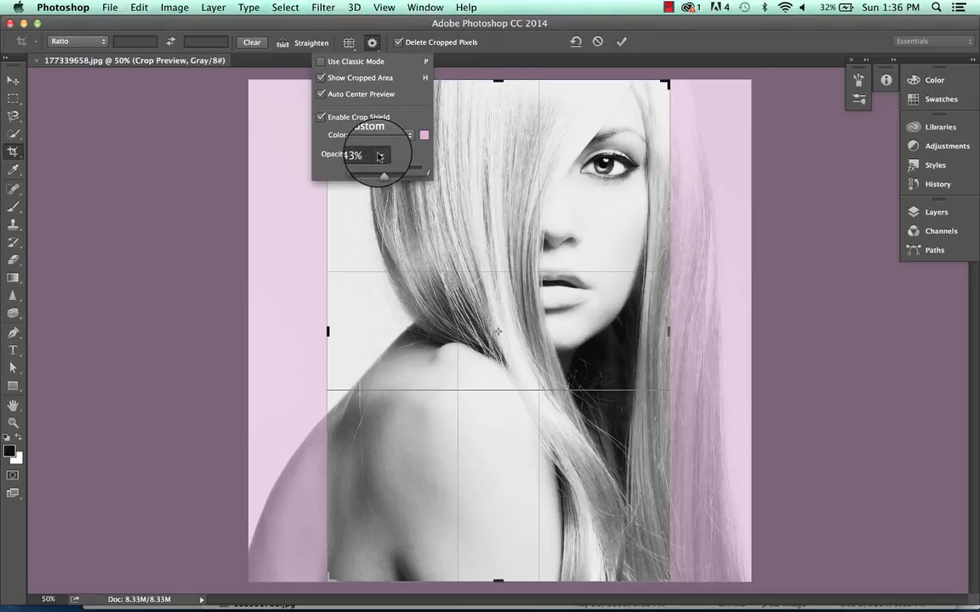
mouse_move(380, 171)
mouse_down()
mouse_move(444, 173)
mouse_move(358, 171)
mouse_move(367, 170)
mouse_up()
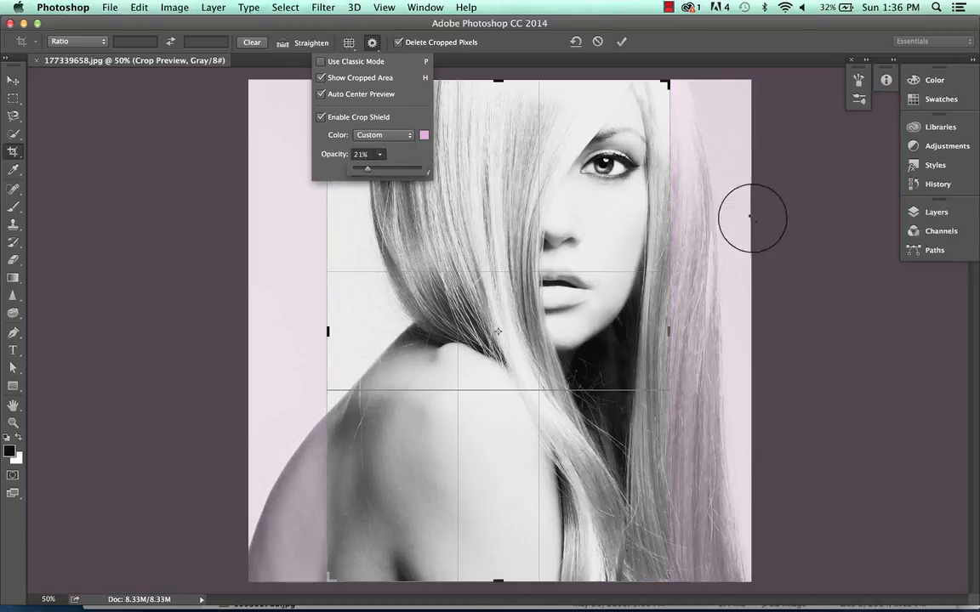
click(423, 153)
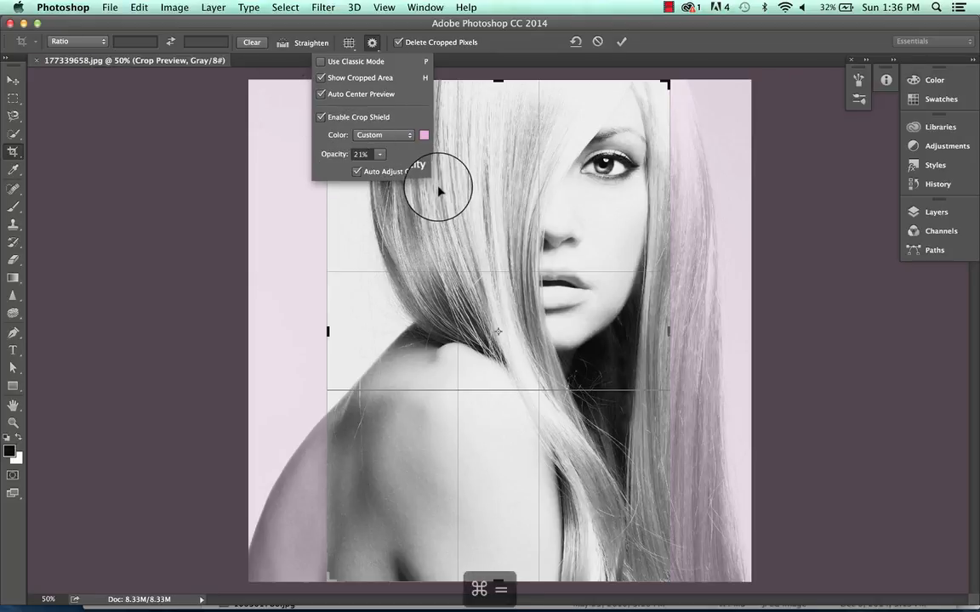
- Try Classic Mode by moving the crop box's right edge to mid-face and back out, and turn Classic Mode off again
click(321, 63)
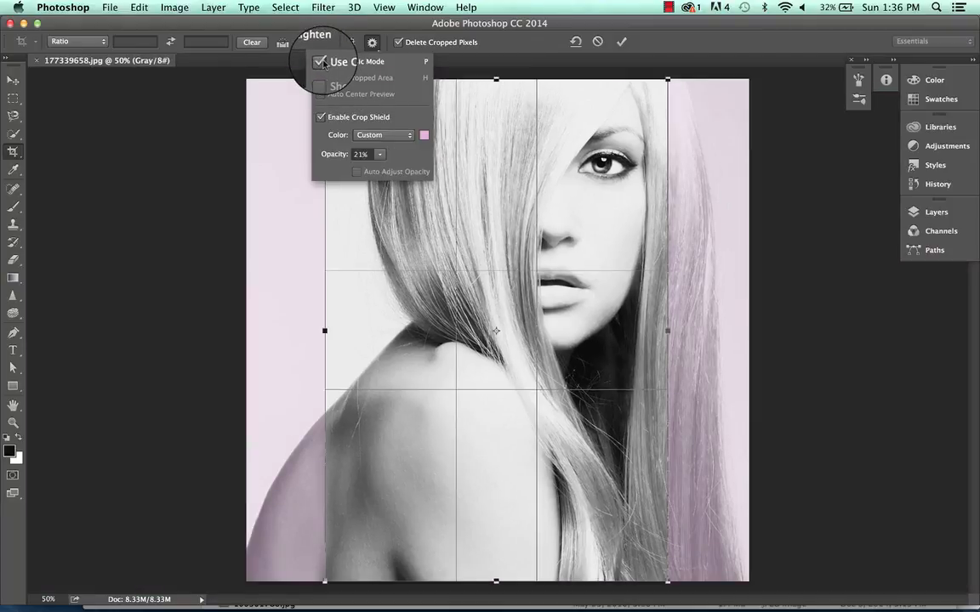
click(672, 330)
drag(671, 330, 547, 332)
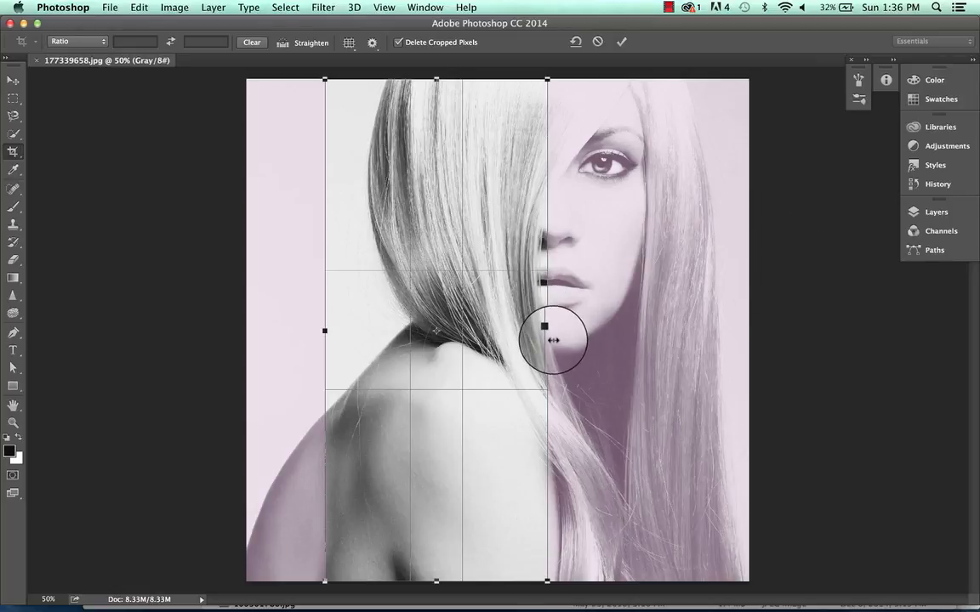
drag(551, 331, 672, 331)
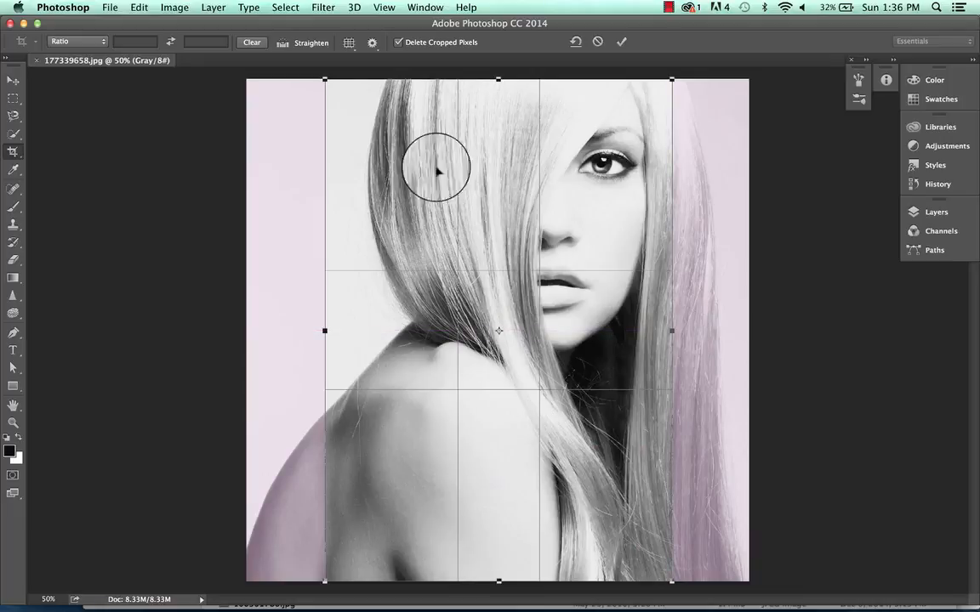
click(376, 51)
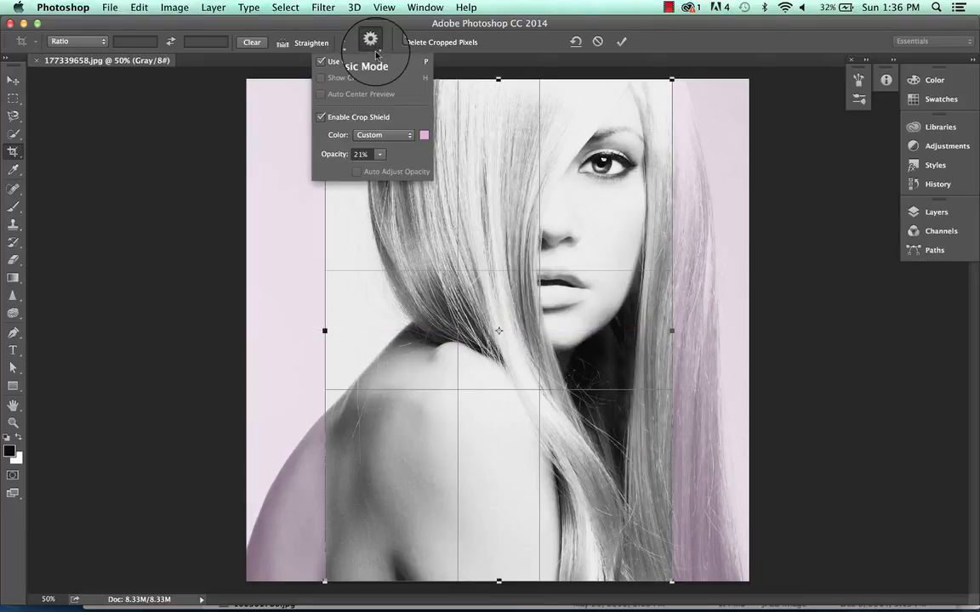
click(322, 62)
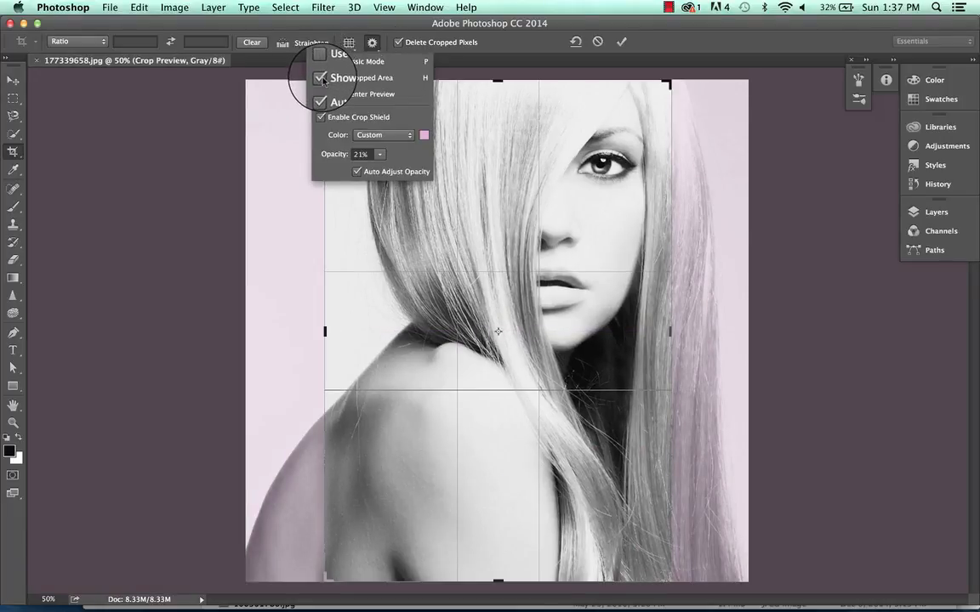
- Toggle Show Cropped Area off and back on, and disable Auto Center Preview in the crop options
click(324, 79)
click(321, 78)
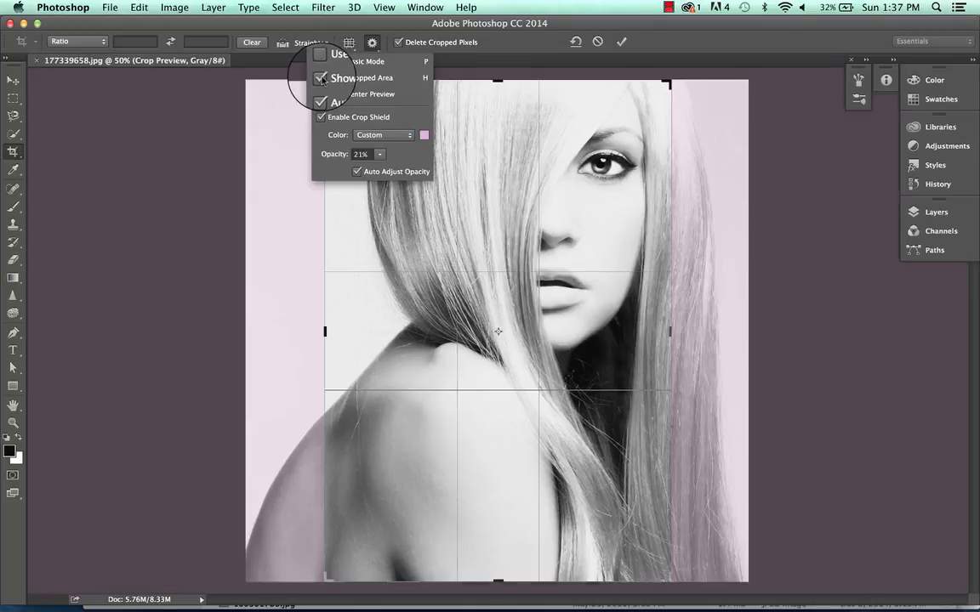
click(321, 95)
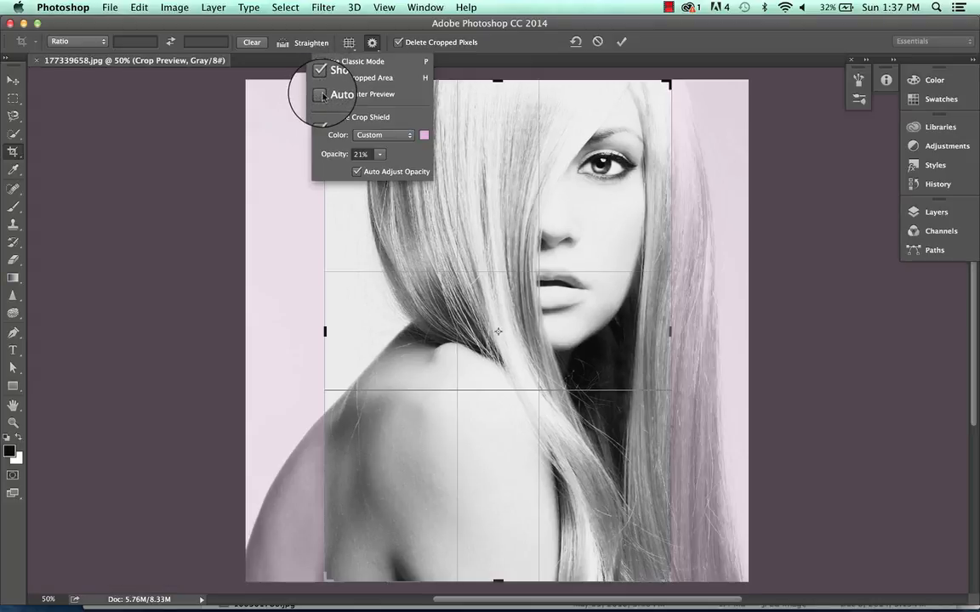
click(757, 192)
- Switch to the Move tool and leave the portrait without applying the pending crop
key(super+equal)
key(super+equal)
key(super+equal)
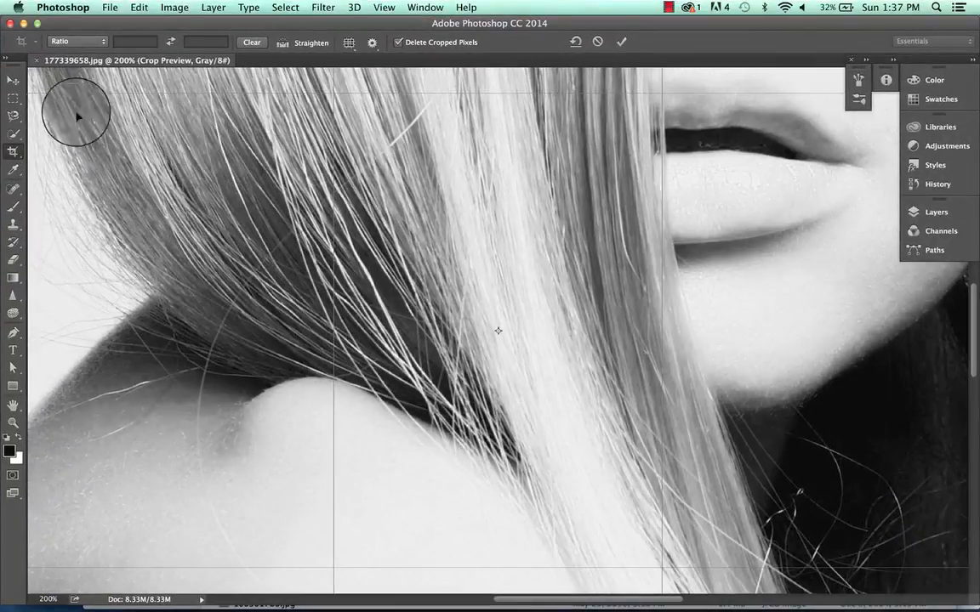
click(13, 79)
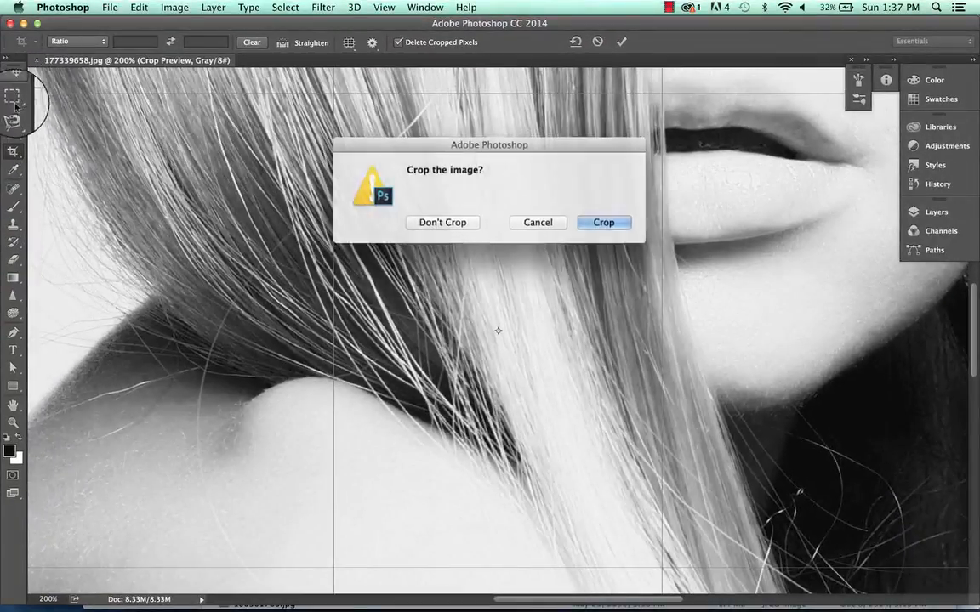
click(600, 223)
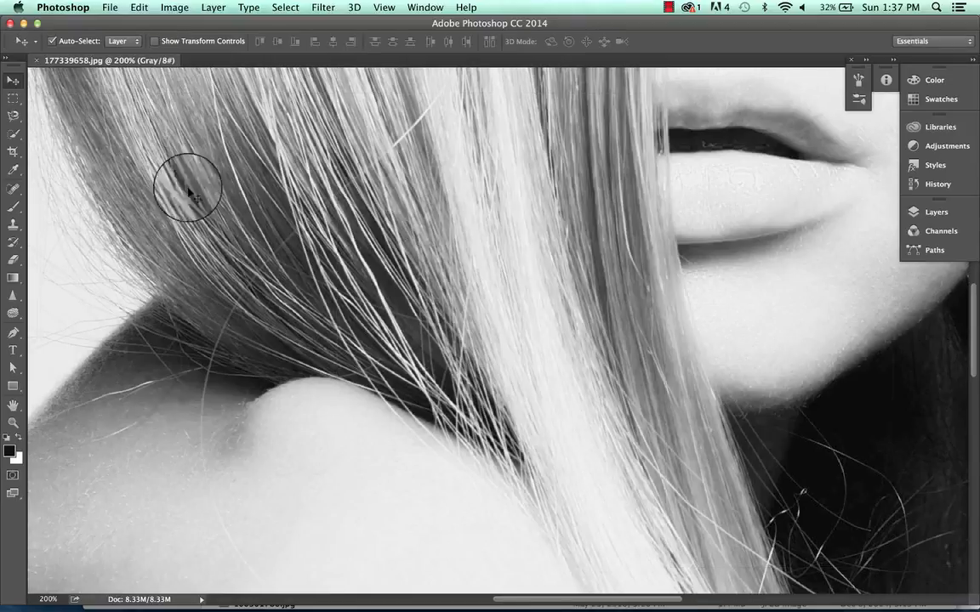
- Draw a wide crop box over the hair between the shoulder and the mouth, and discard it without cropping
click(13, 152)
drag(208, 149, 667, 363)
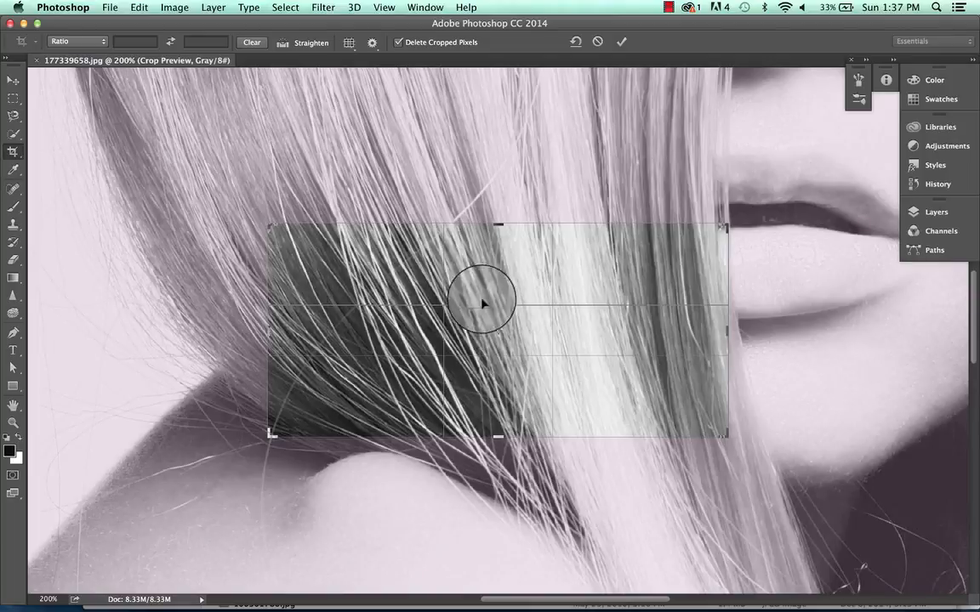
mouse_move(495, 94)
mouse_down()
mouse_move(564, 149)
mouse_move(569, 141)
mouse_up()
key(super+z)
key(alt+super+z)
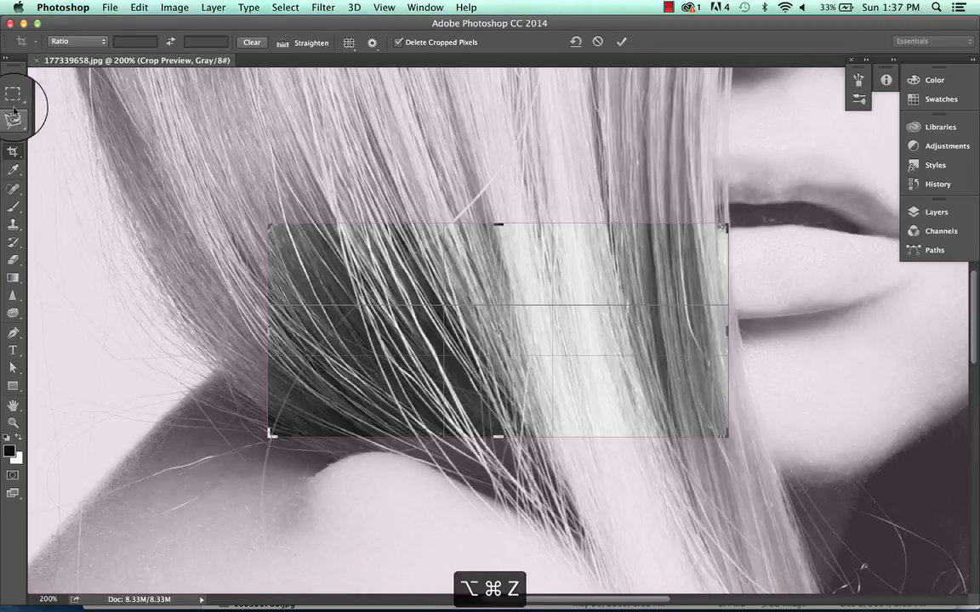
click(13, 79)
click(467, 220)
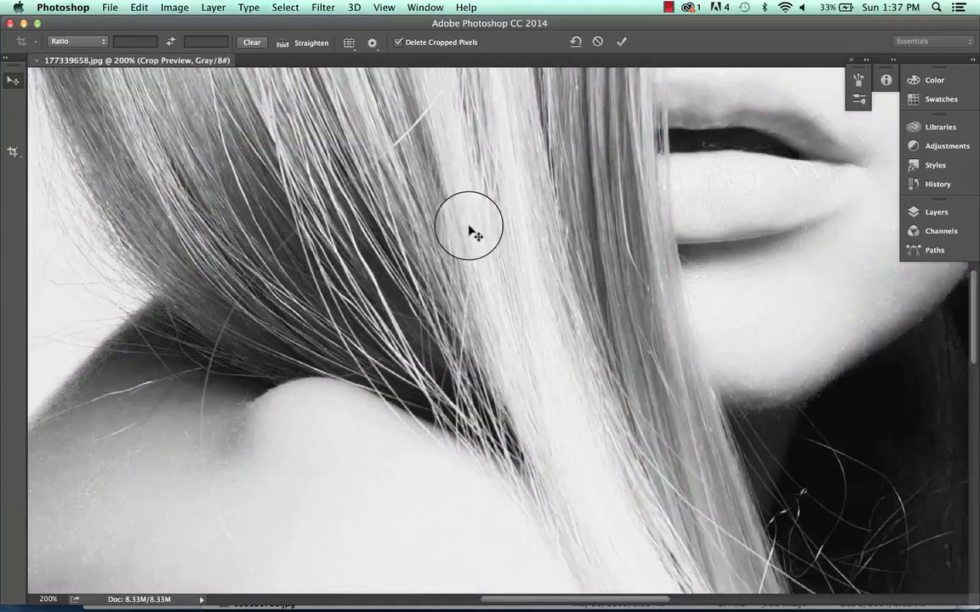
- Draw a small crop box over the outer strands of hair above the shoulder, check the crop options, and discard the crop
click(11, 153)
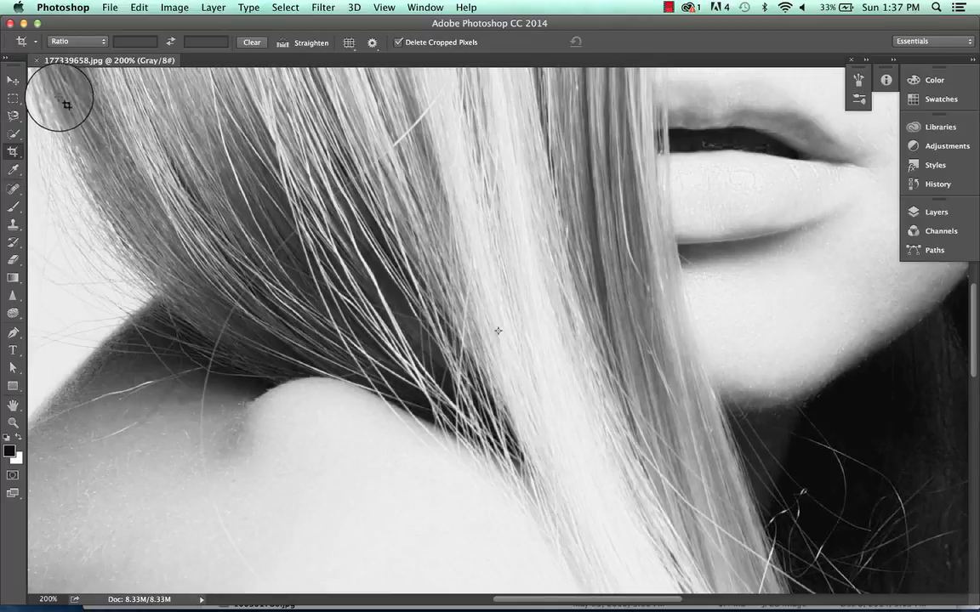
drag(66, 104, 237, 203)
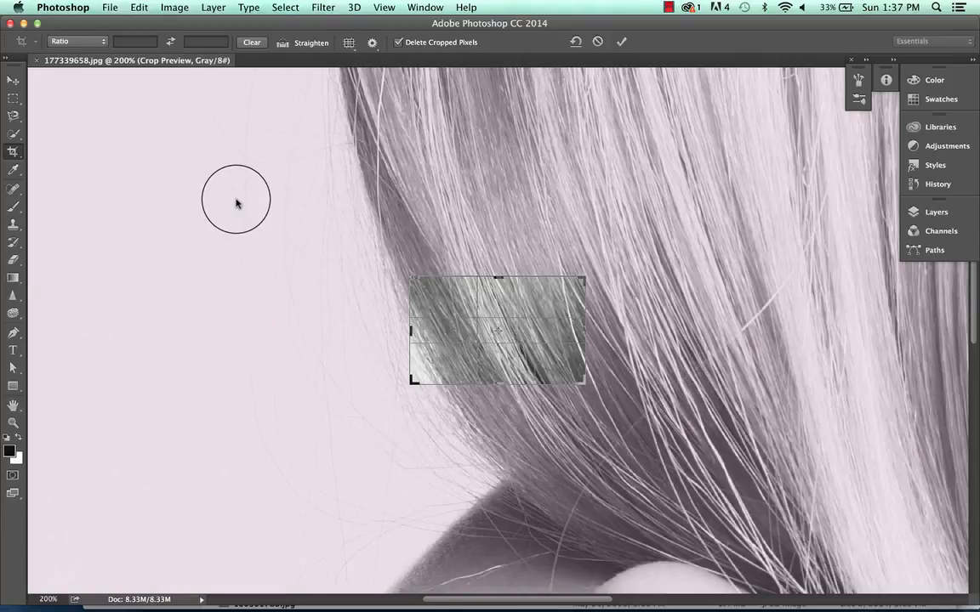
click(372, 41)
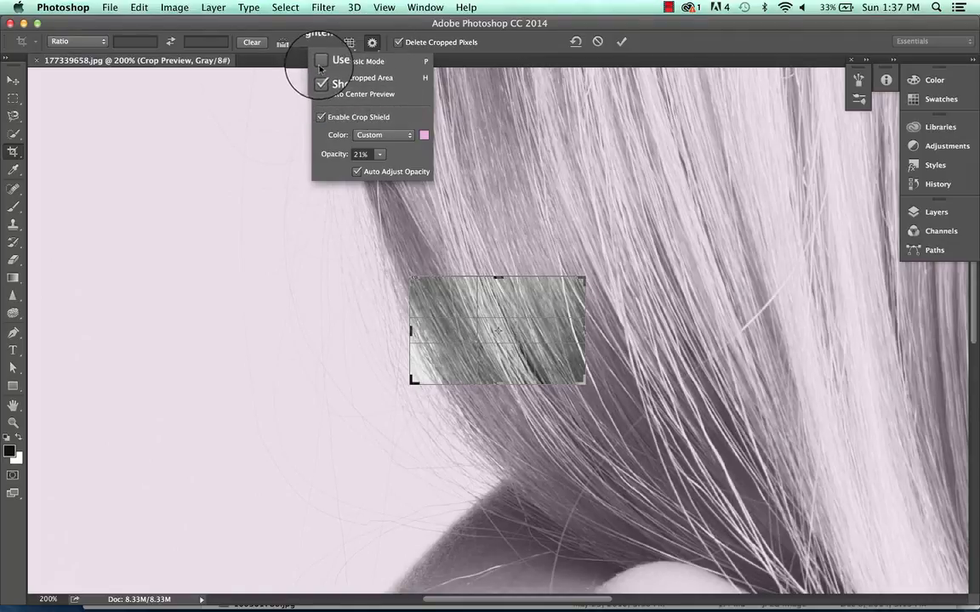
click(372, 42)
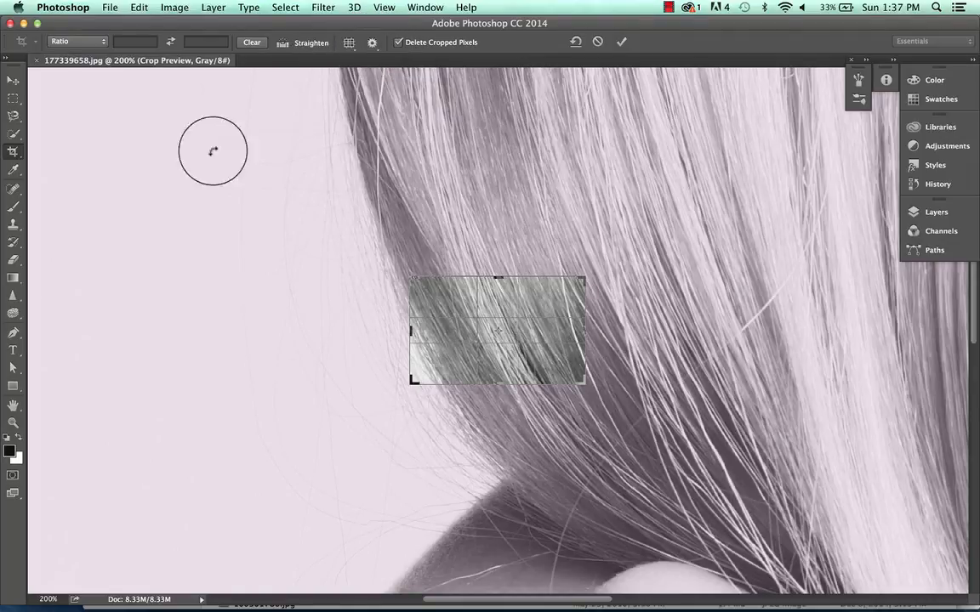
click(21, 82)
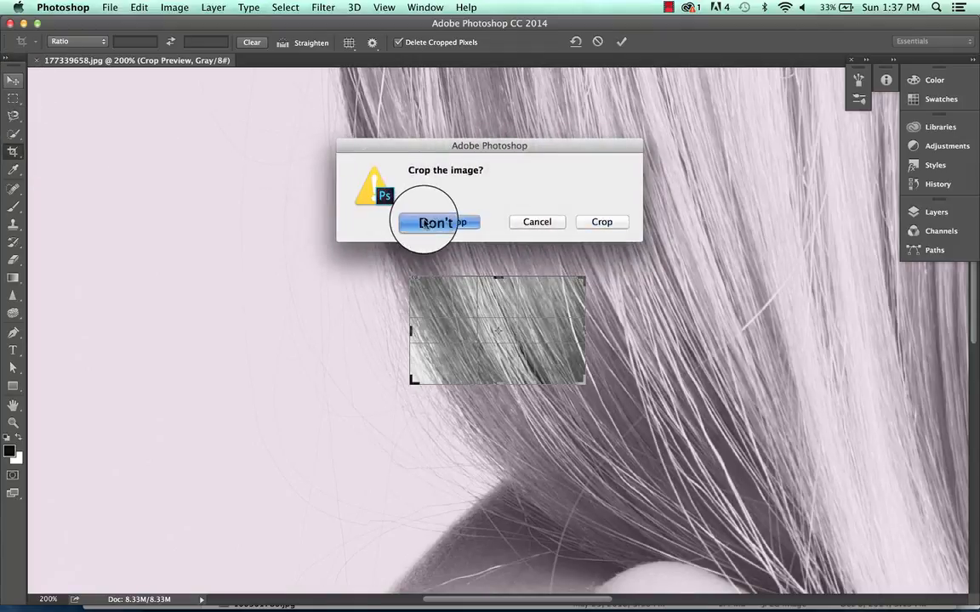
click(426, 223)
- Draw a crop box around the face and upper shoulder, and reset it to the full image
key(super+minus)
key(super+minus)
key(super+minus)
key(super+minus)
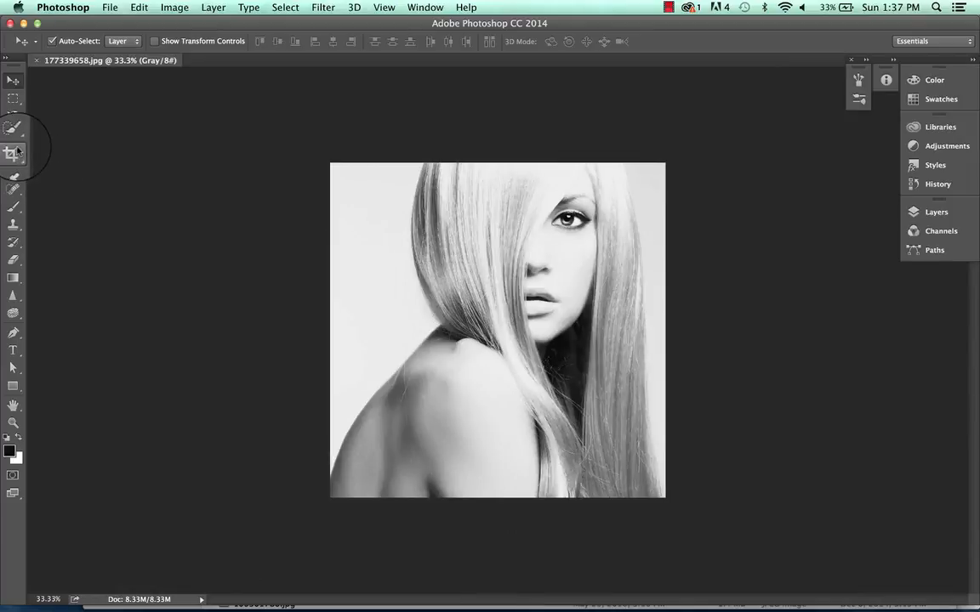
click(13, 150)
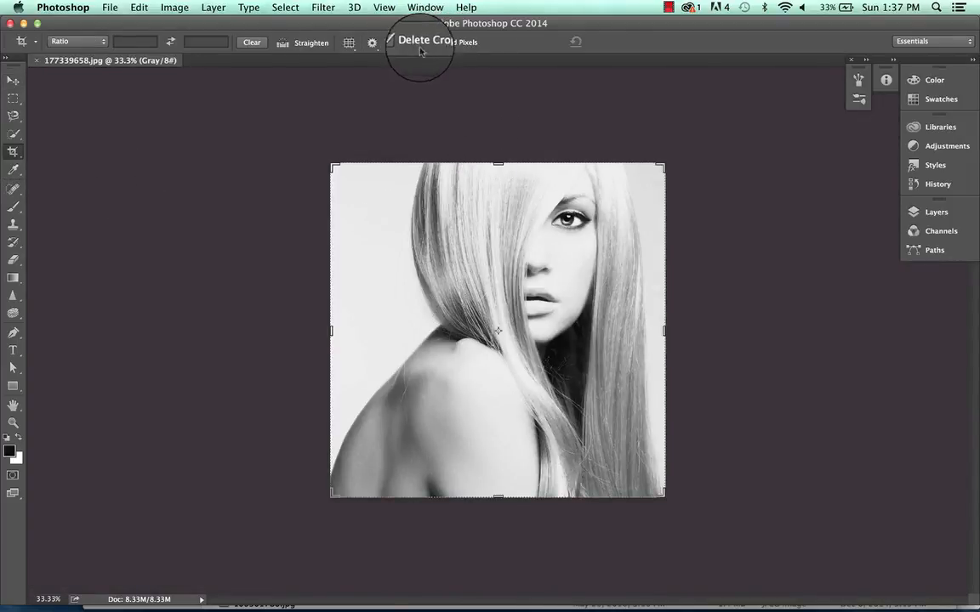
drag(401, 206, 608, 398)
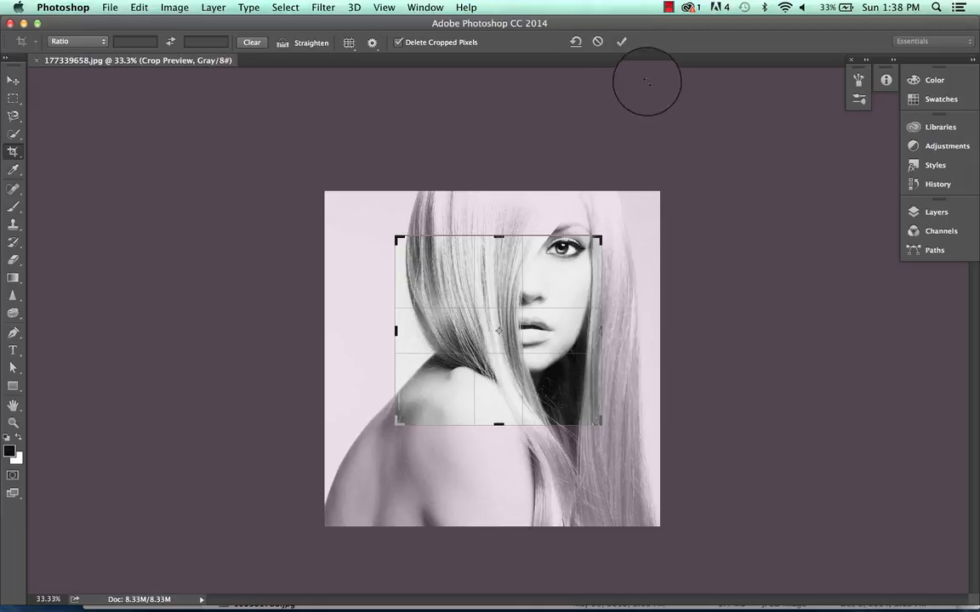
click(576, 42)
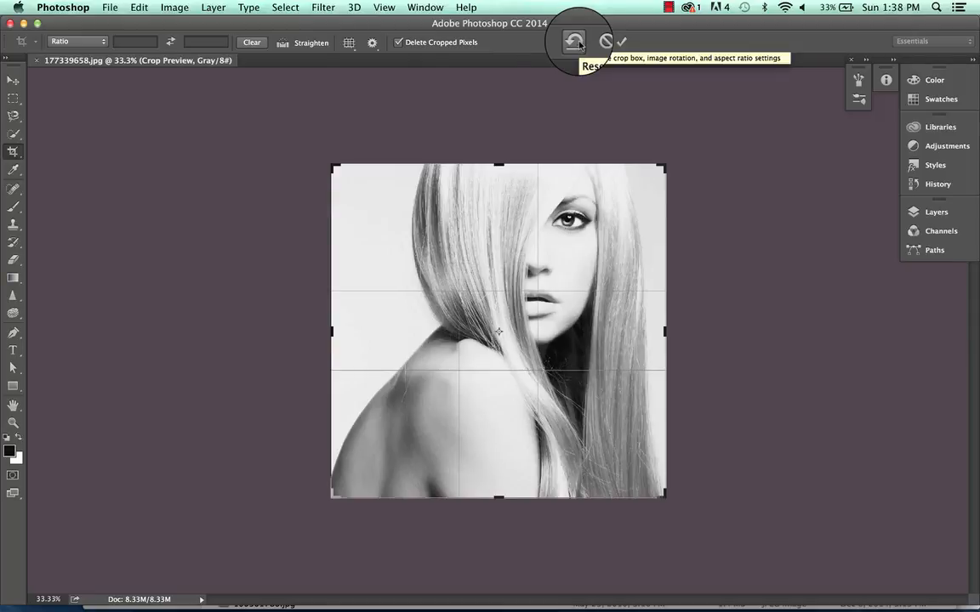
- Leave the reset crop without cropping the image and reactivate the Crop tool
click(13, 80)
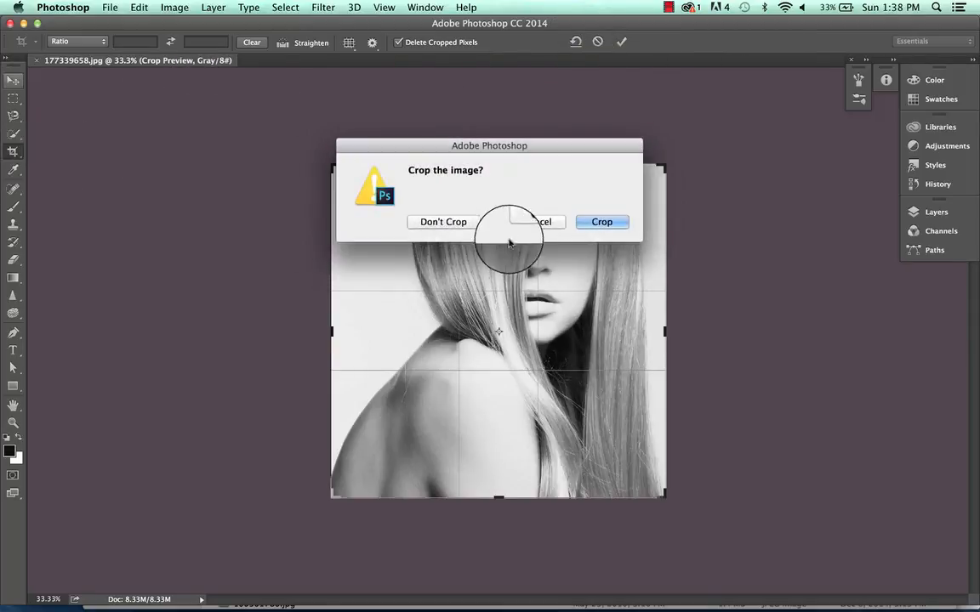
click(421, 221)
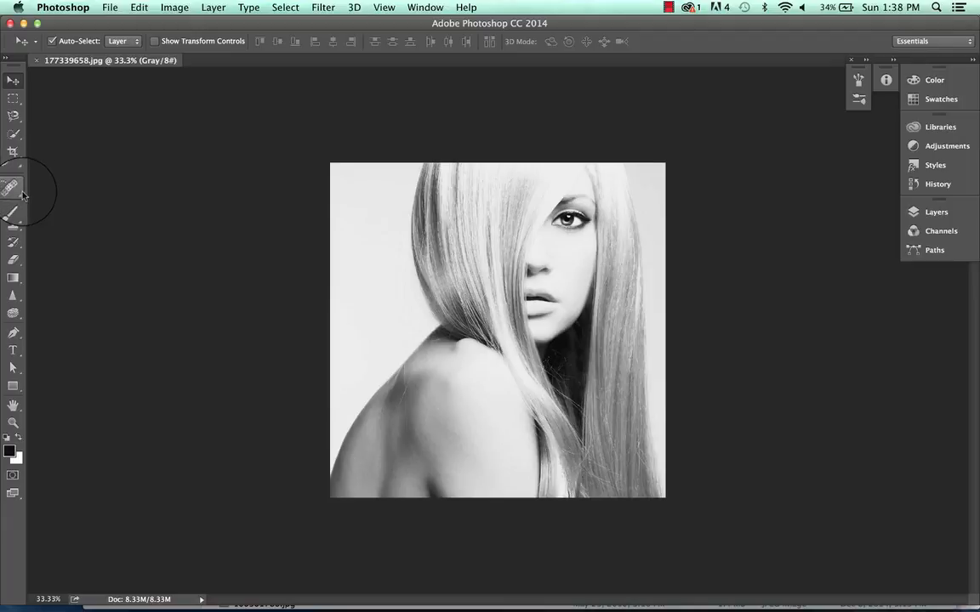
click(13, 151)
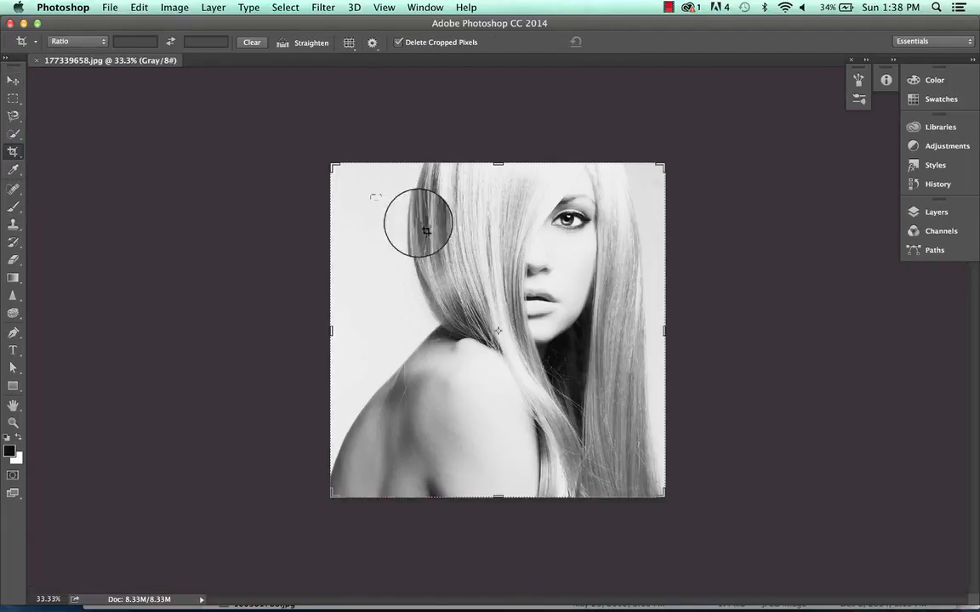
- Crop the portrait to the face, hair and upper shoulder, and undo the crop
drag(370, 194, 637, 422)
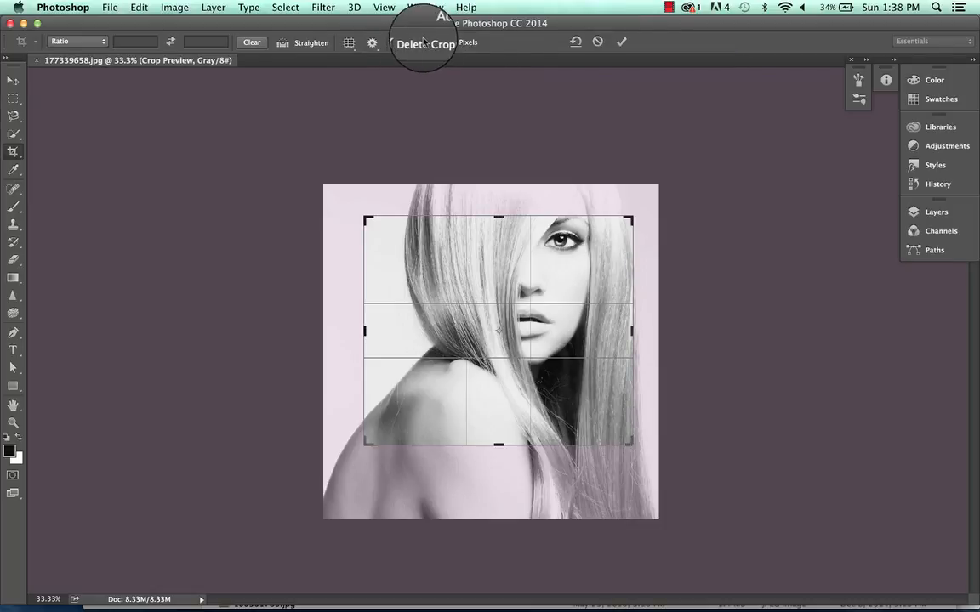
click(624, 41)
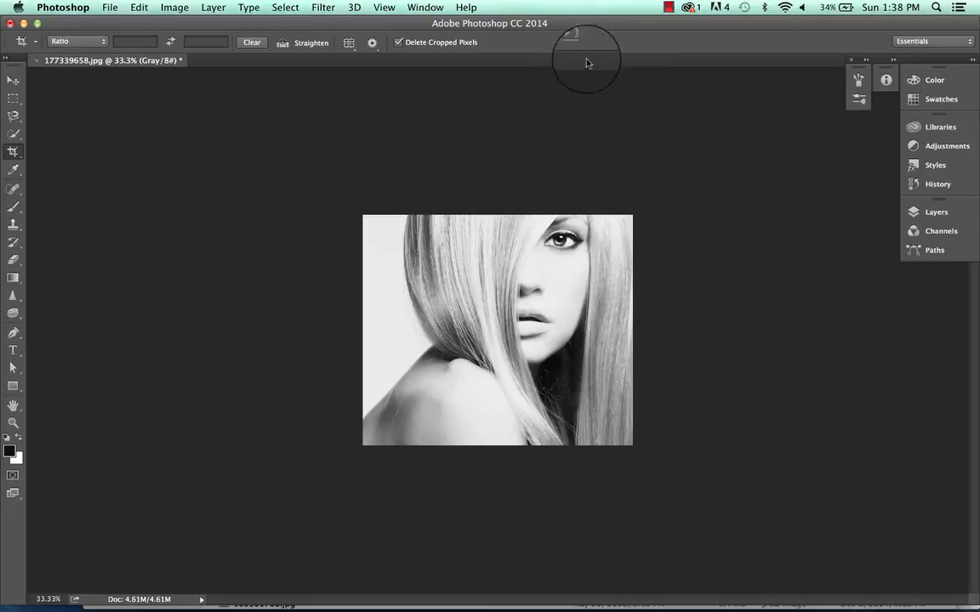
key(super+z)
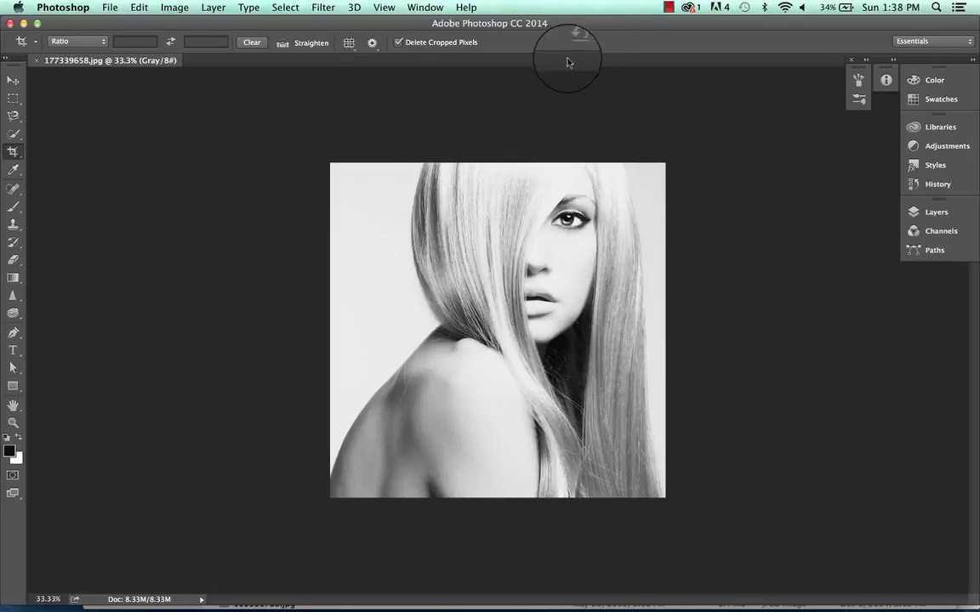
- Draw a crop box over the face and shoulder, discard it, and repeat with a wide, shallow box across the upper portrait
drag(433, 266, 634, 438)
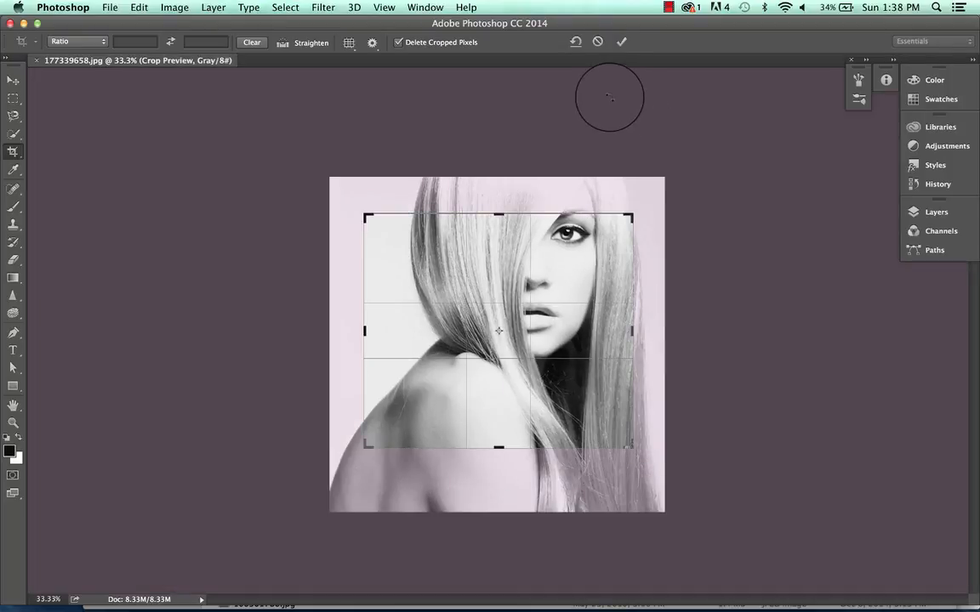
click(598, 40)
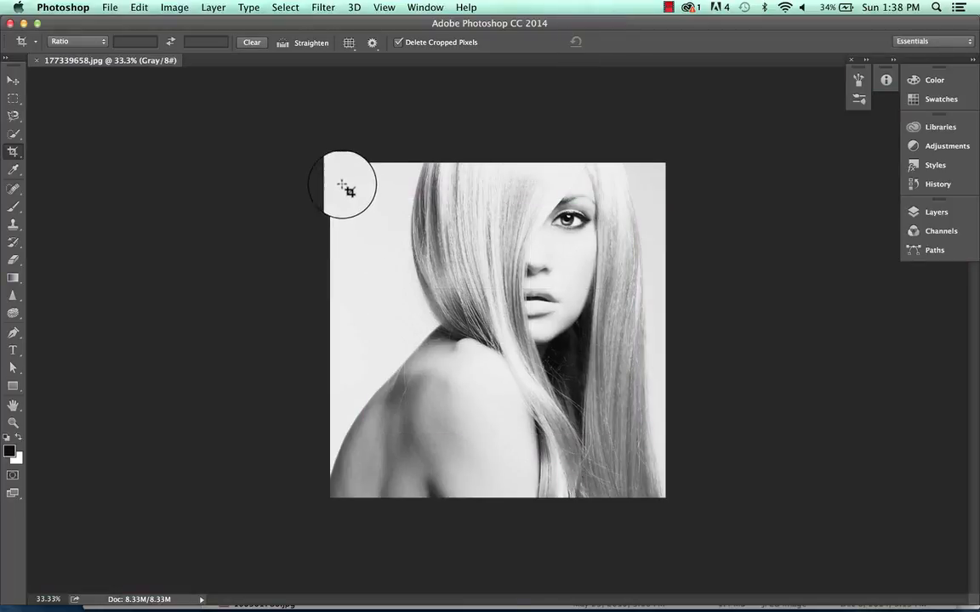
drag(342, 185, 639, 330)
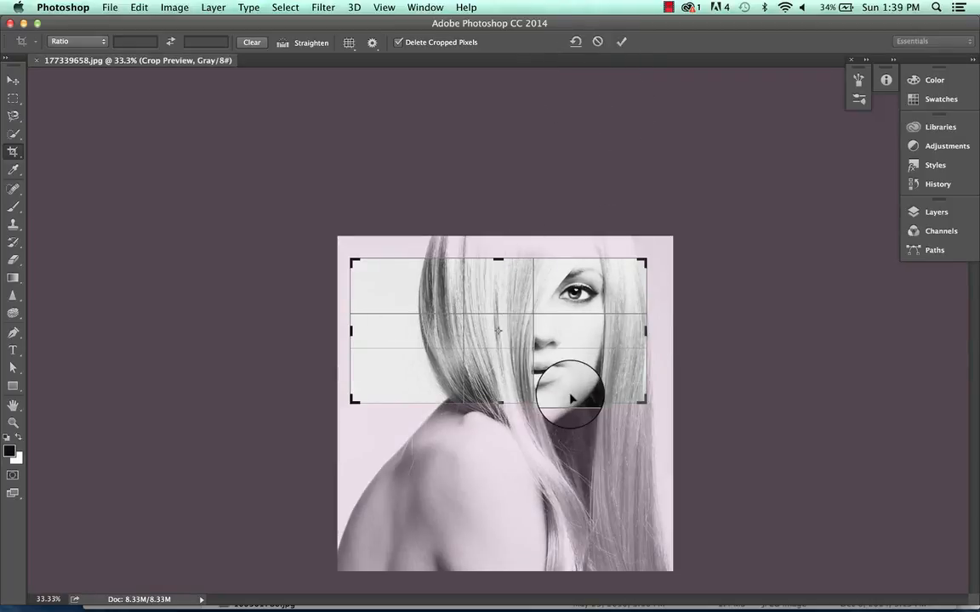
click(598, 40)
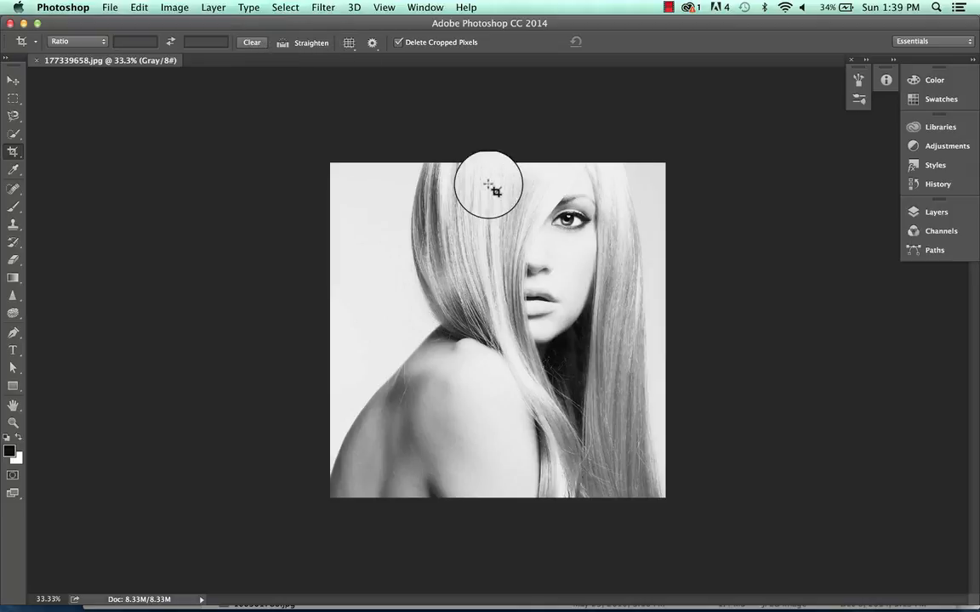
- Draw a crop box around the face and hair, try straightening the portrait along a gently rising line, and undo the rotation
drag(379, 191, 633, 366)
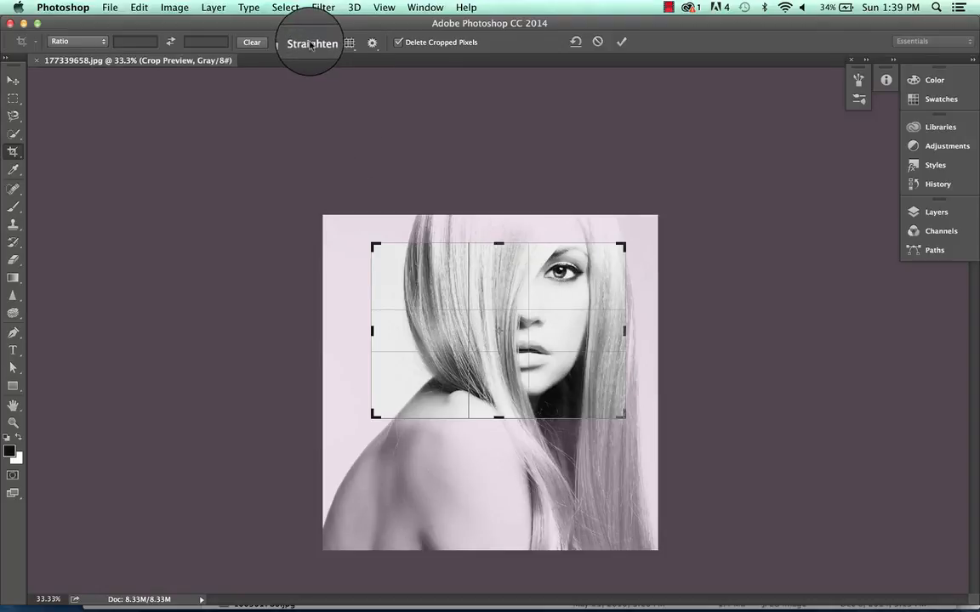
click(281, 43)
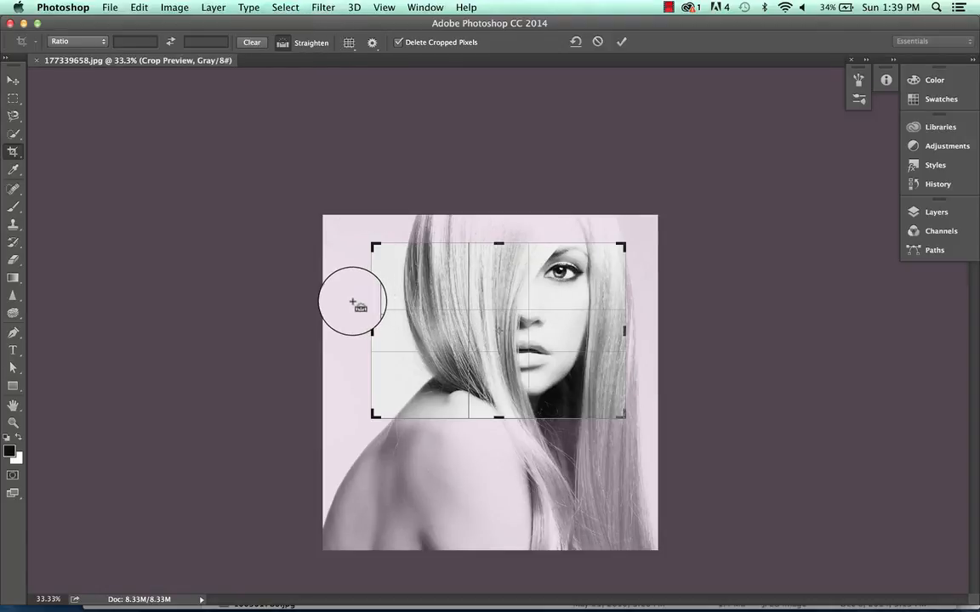
drag(352, 301, 611, 233)
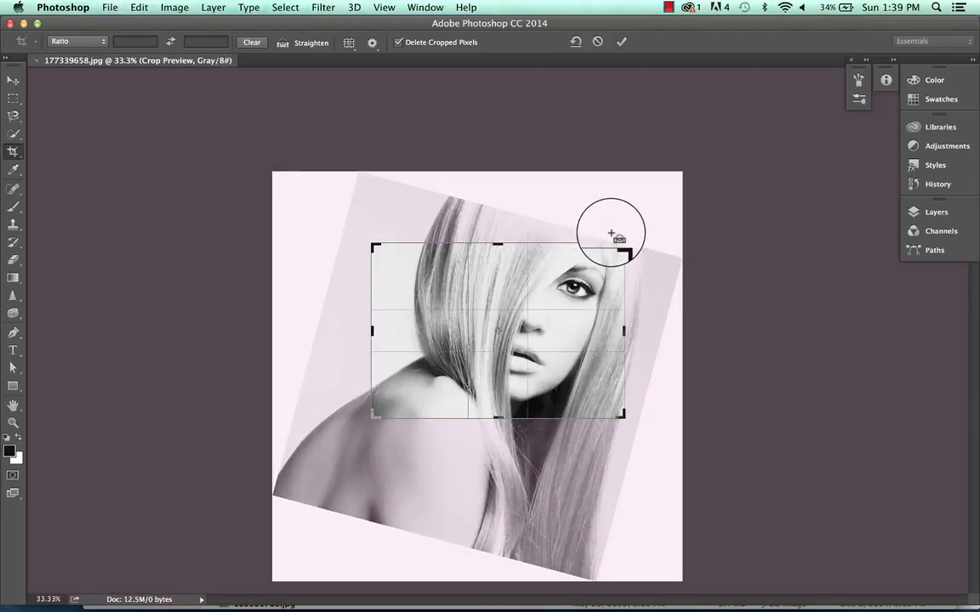
key(super+z)
key(super+z)
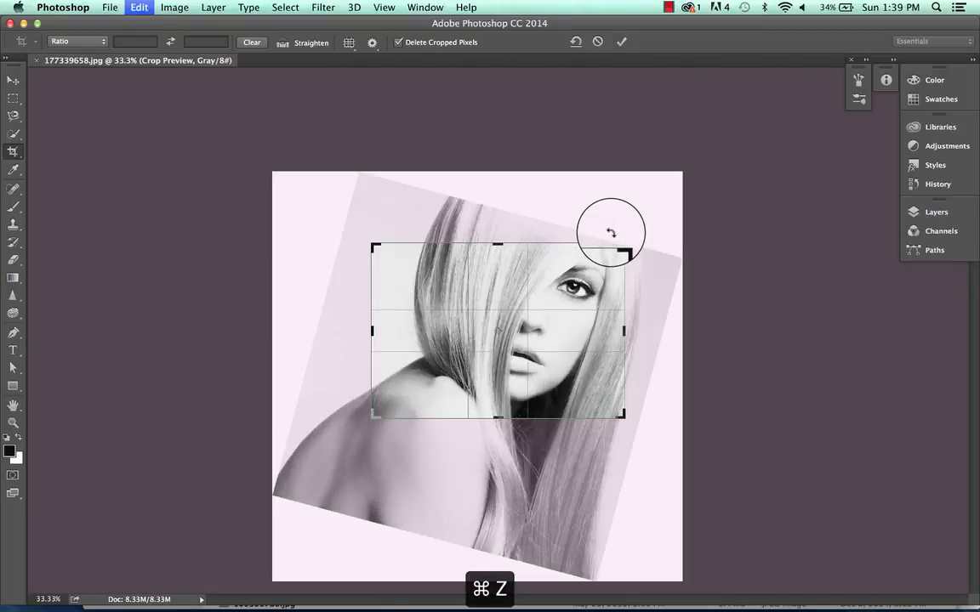
key(super+z)
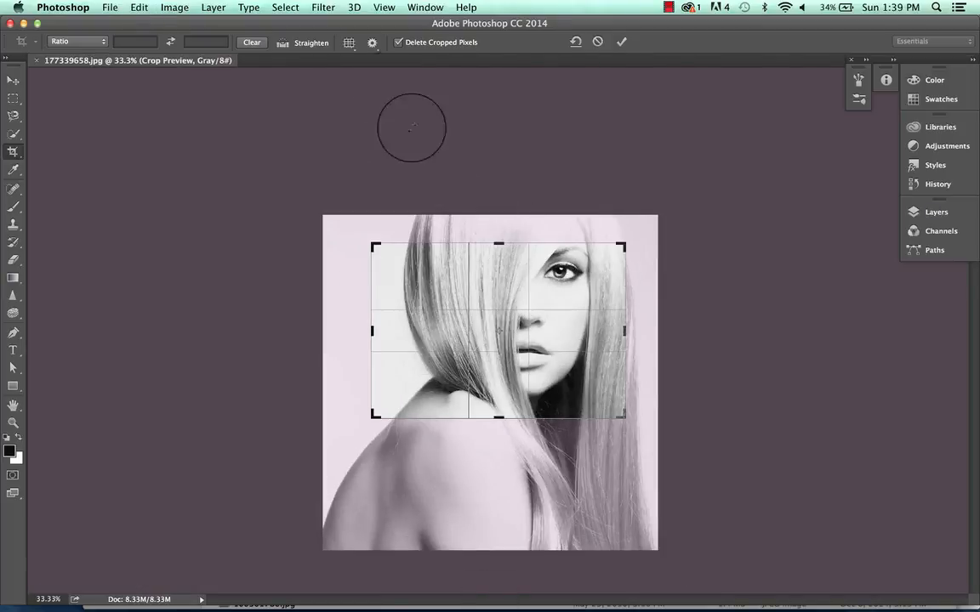
- Straighten the portrait along a steep rising diagonal, and straighten it back along its tilted upper edge at about 44.6°
click(312, 49)
drag(366, 503, 617, 246)
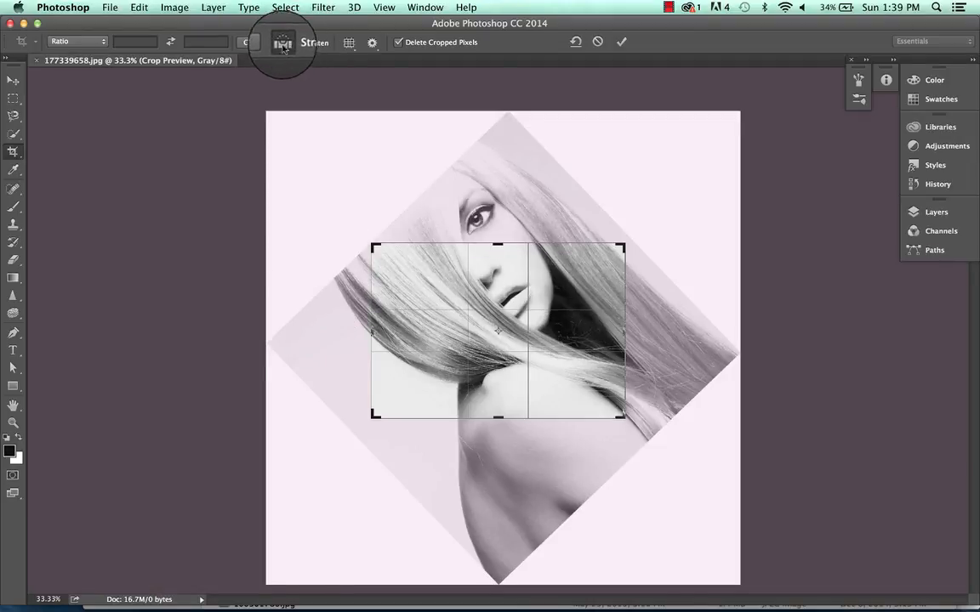
drag(308, 344, 496, 159)
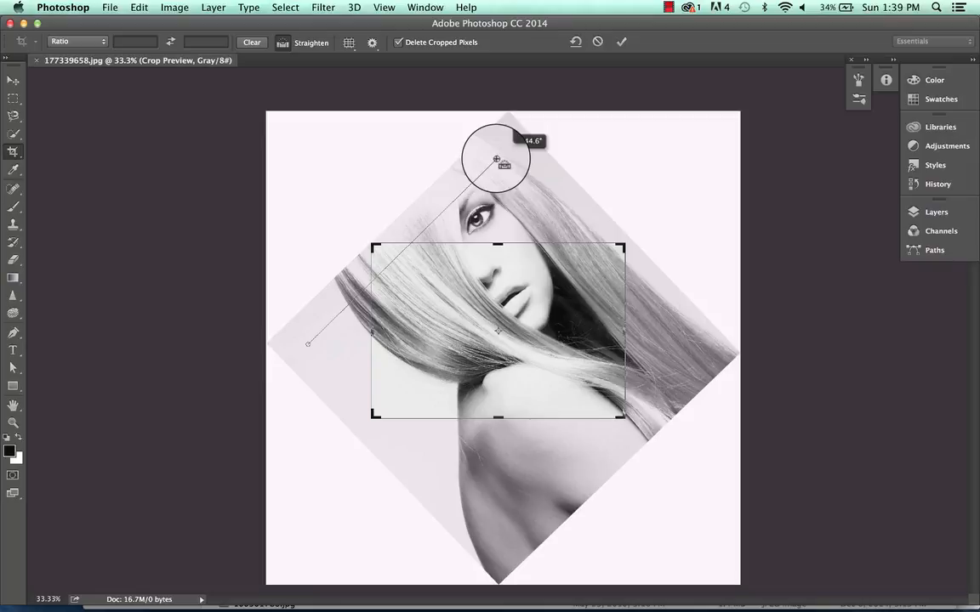
drag(496, 159, 496, 159)
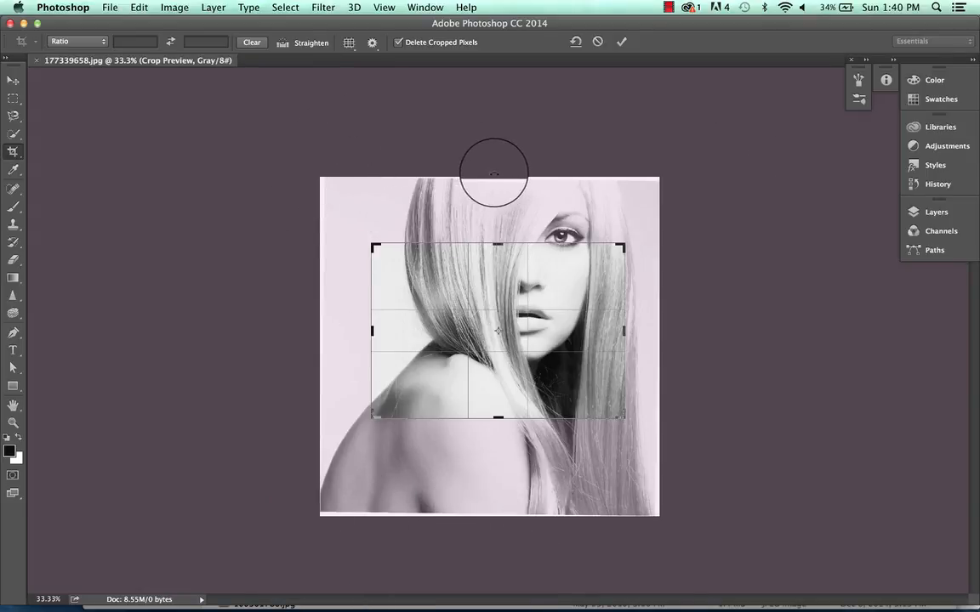
- Straighten the remaining tilt along the photo's upper edge at about -0.4°, inspect the result up close, and discard the crop
click(283, 44)
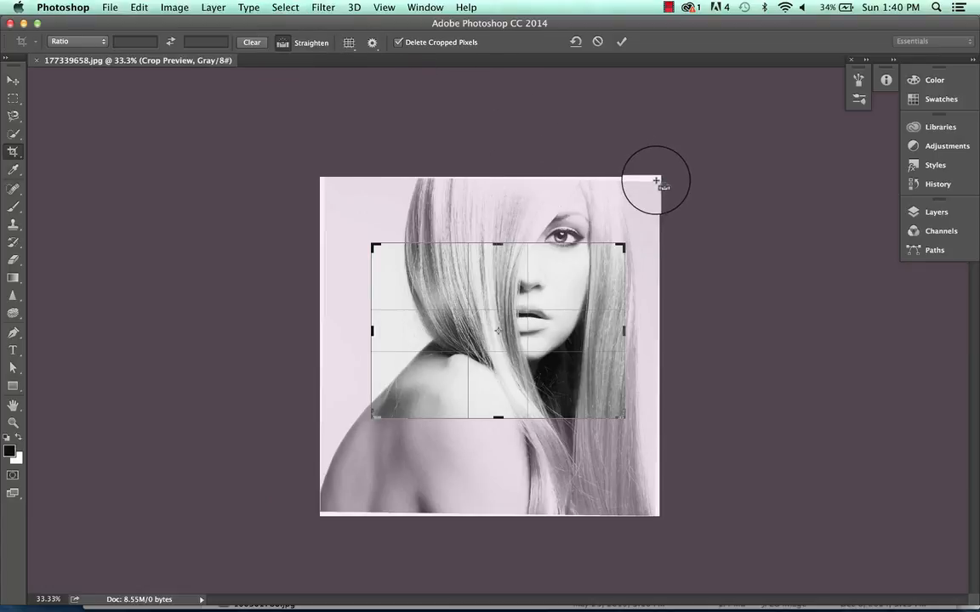
drag(656, 179, 402, 174)
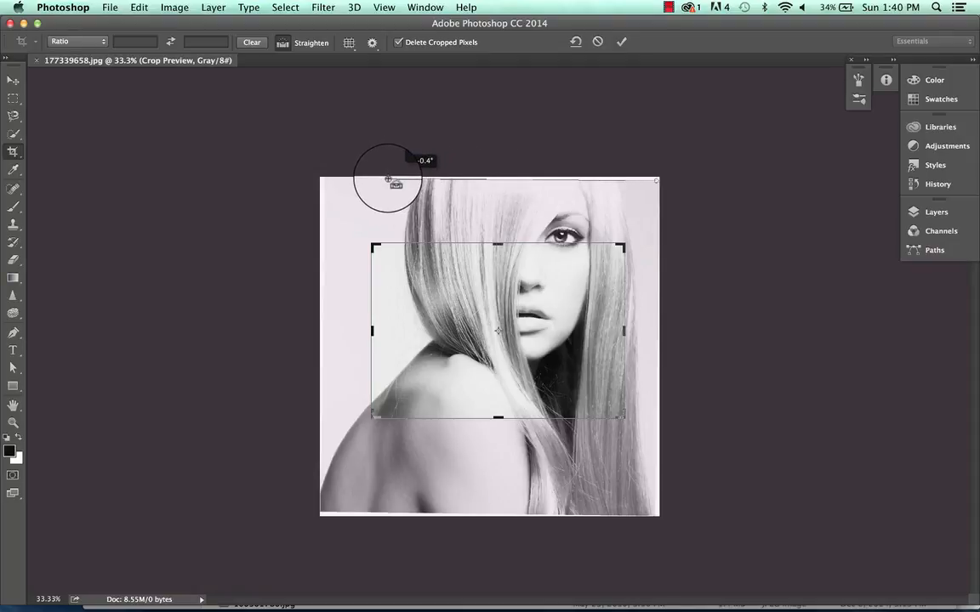
drag(388, 178, 387, 178)
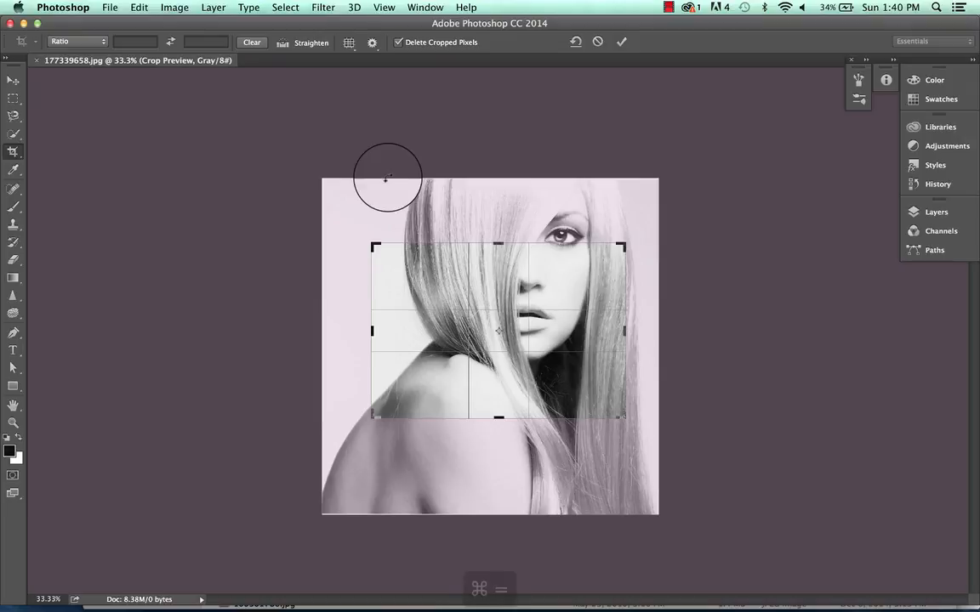
key(super+equal)
key(super+equal)
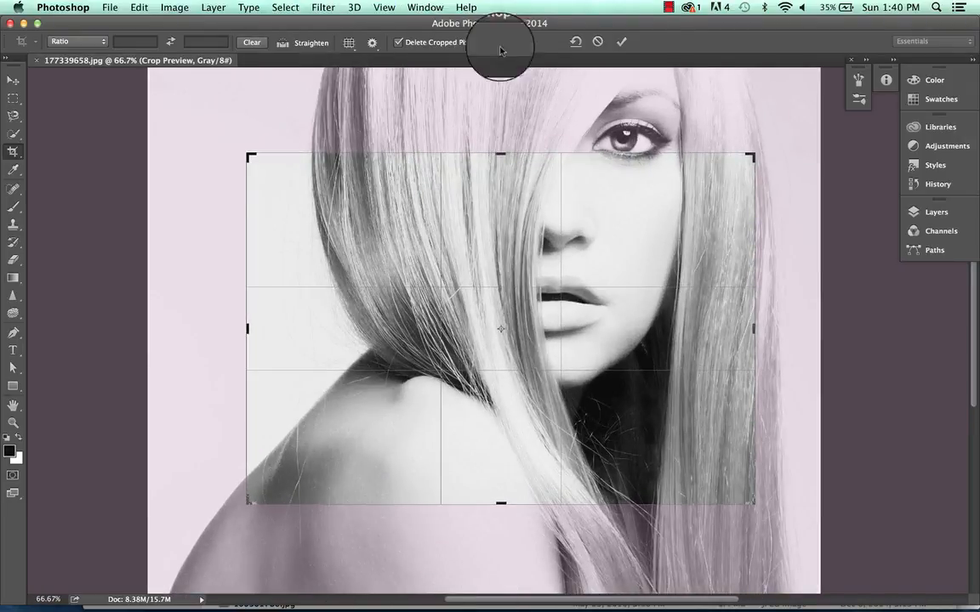
click(628, 42)
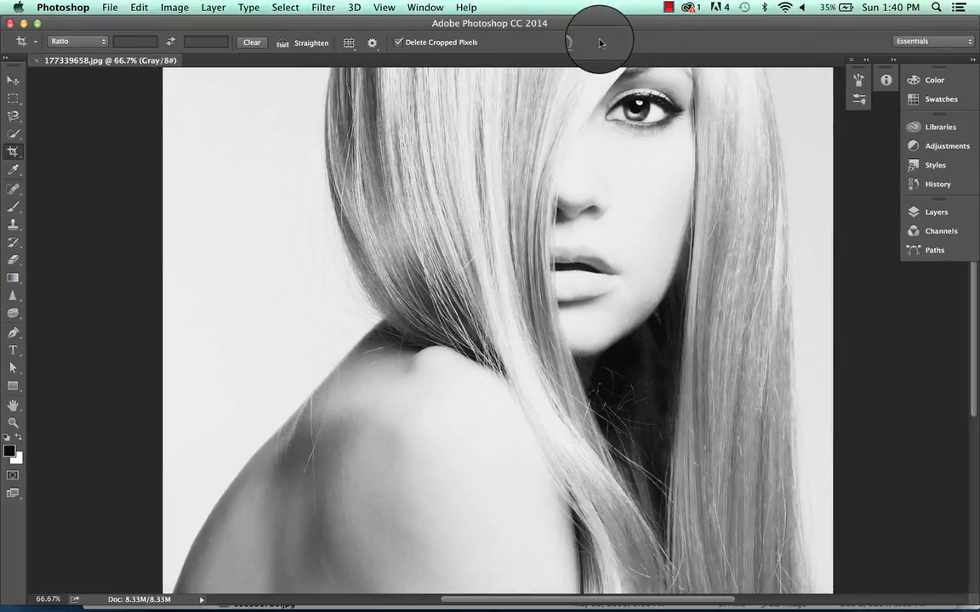
- Set the crop overlay to Rule of Thirds and draw a crop box over the whole portrait
key(super+minus)
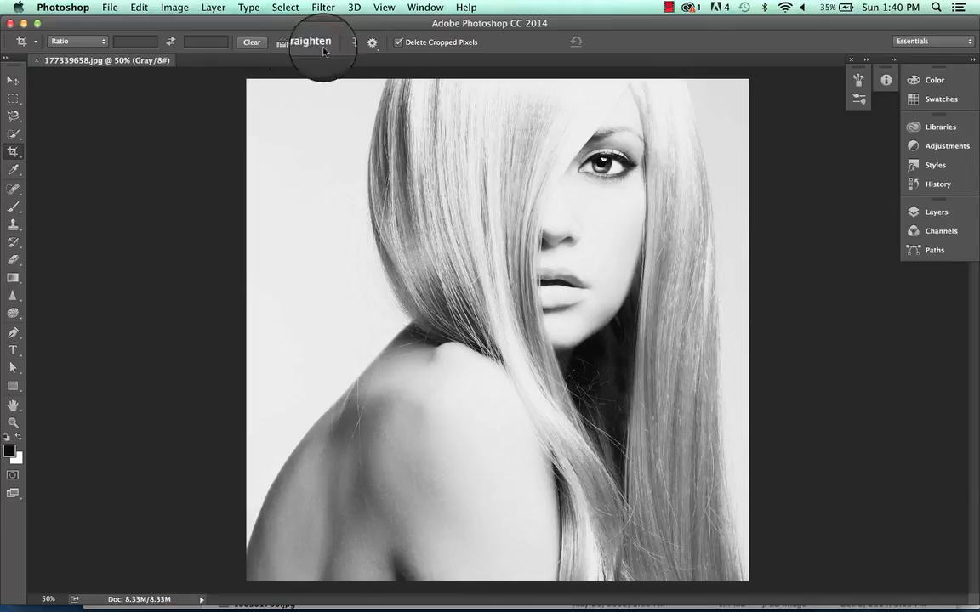
click(349, 42)
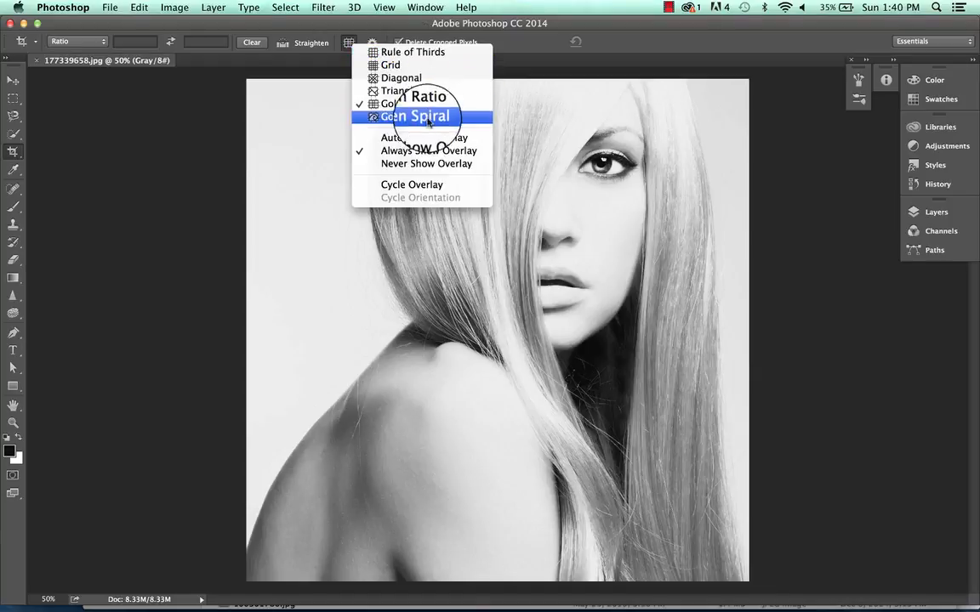
click(431, 53)
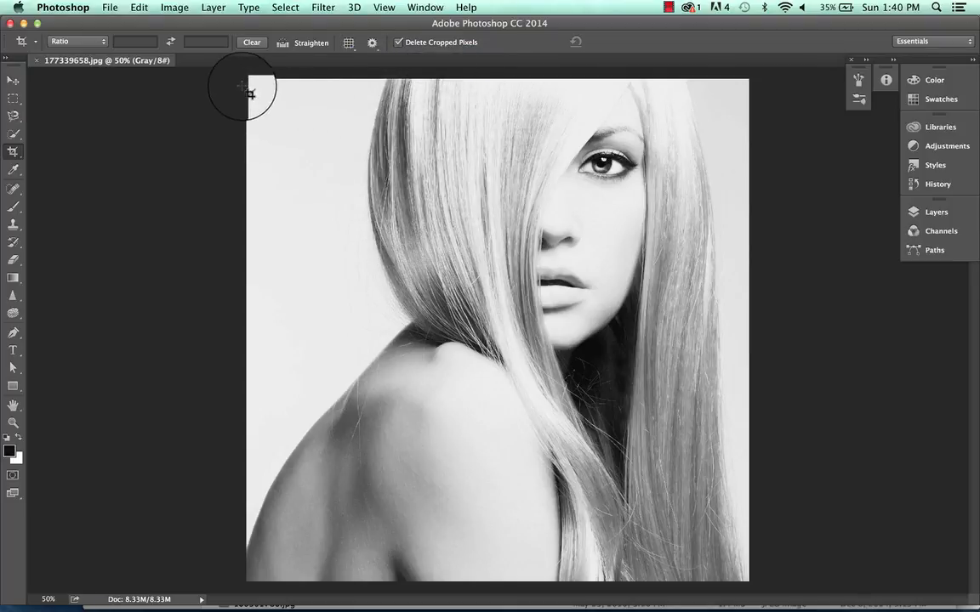
drag(316, 123, 753, 577)
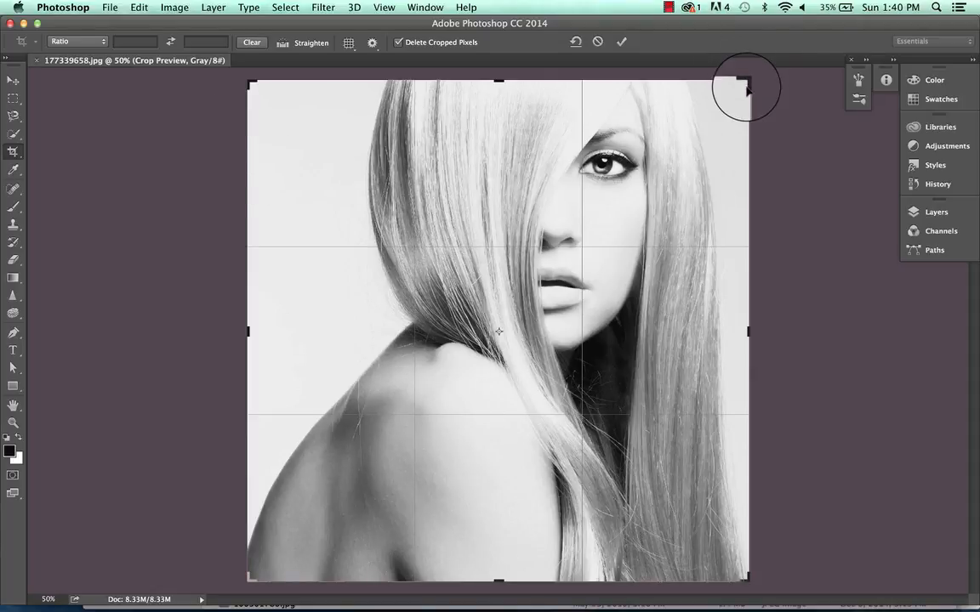
- Shrink and reposition the crop into a wide band with the eye near a thirds intersection, crop the image, and undo it
drag(745, 85, 690, 153)
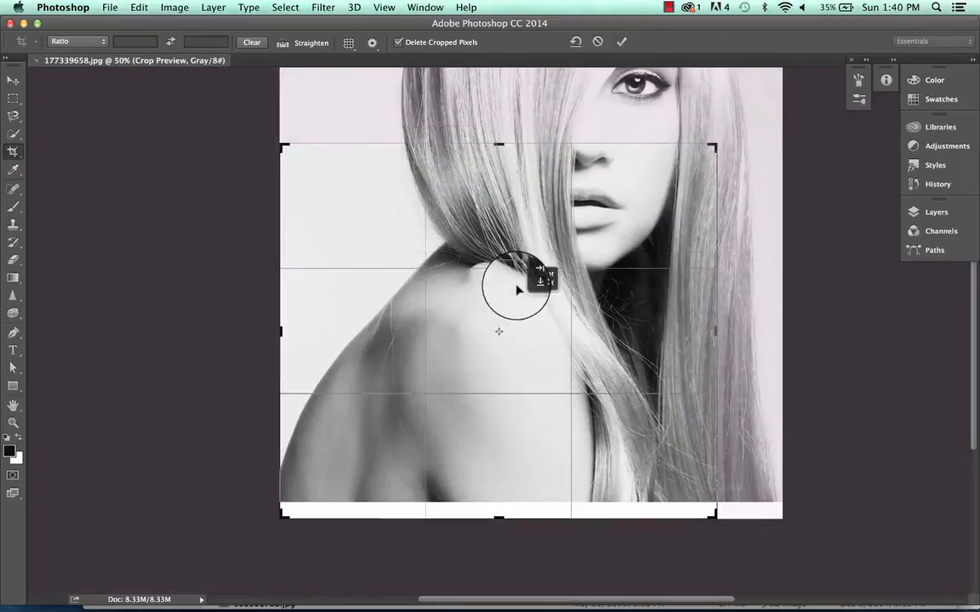
drag(516, 291, 457, 494)
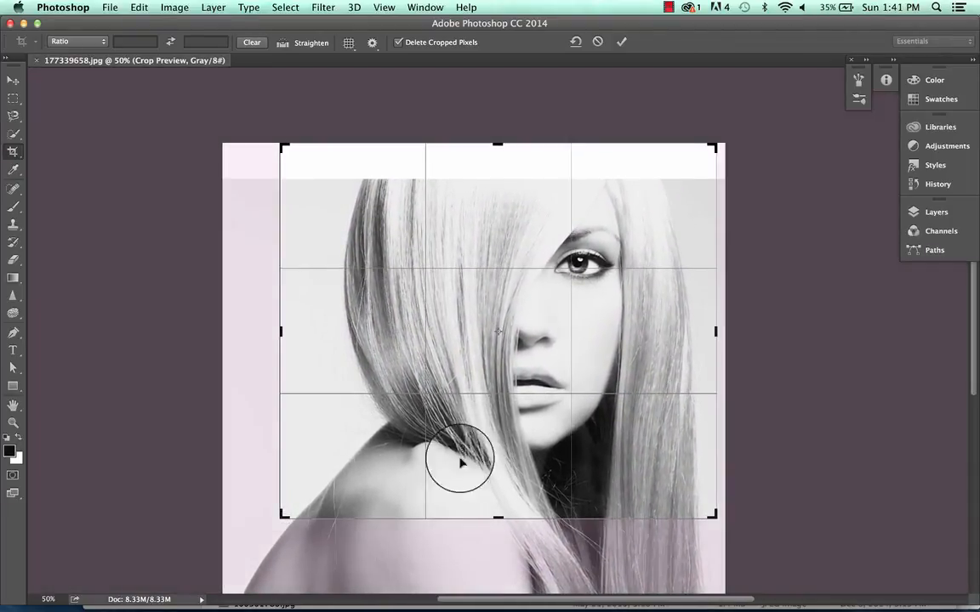
drag(497, 148, 504, 227)
drag(507, 339, 502, 481)
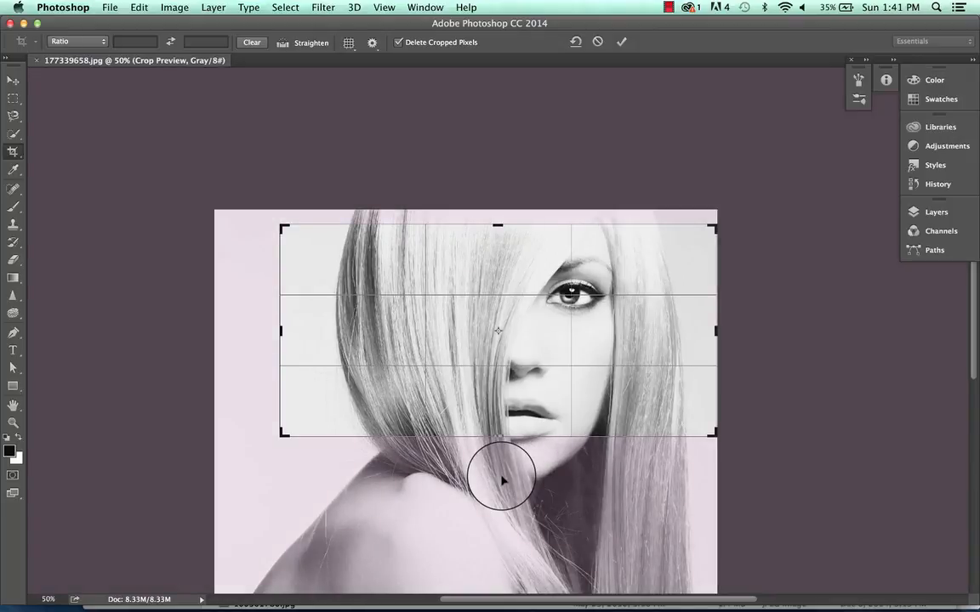
key(Return)
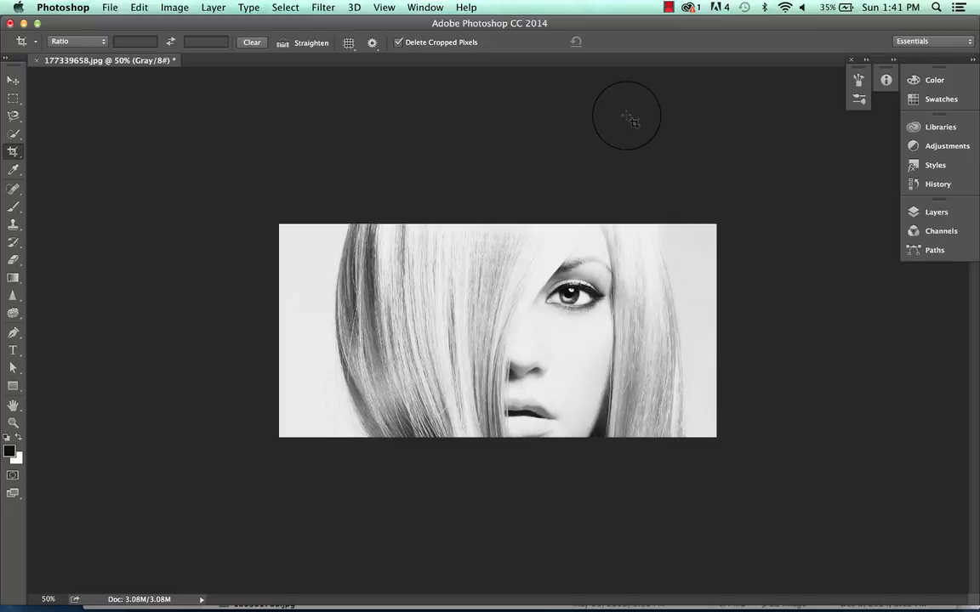
key(super+z)
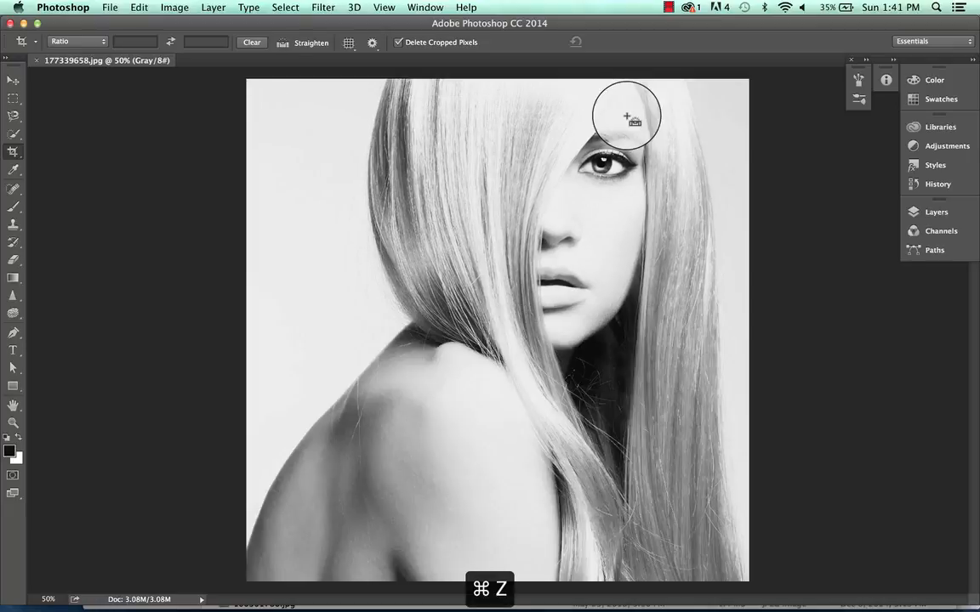
- Switch the crop overlay to Grid, draw a crop box over most of the portrait, and discard it
click(348, 42)
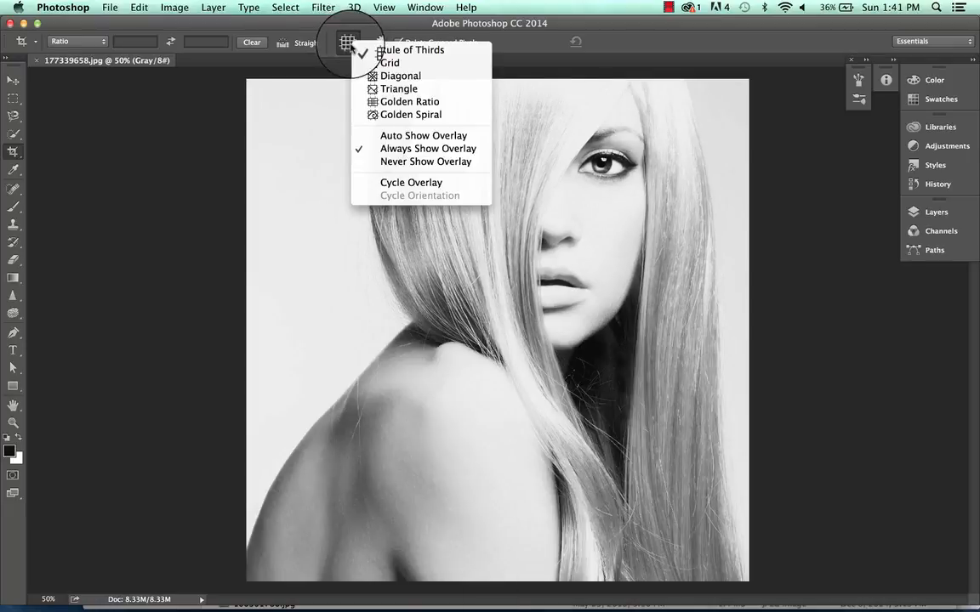
click(378, 62)
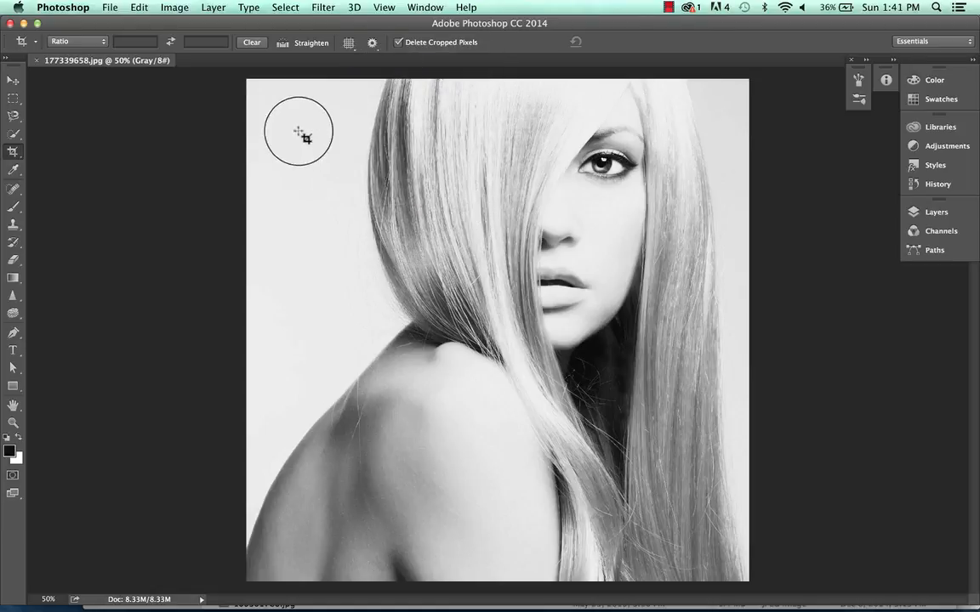
drag(274, 105, 736, 500)
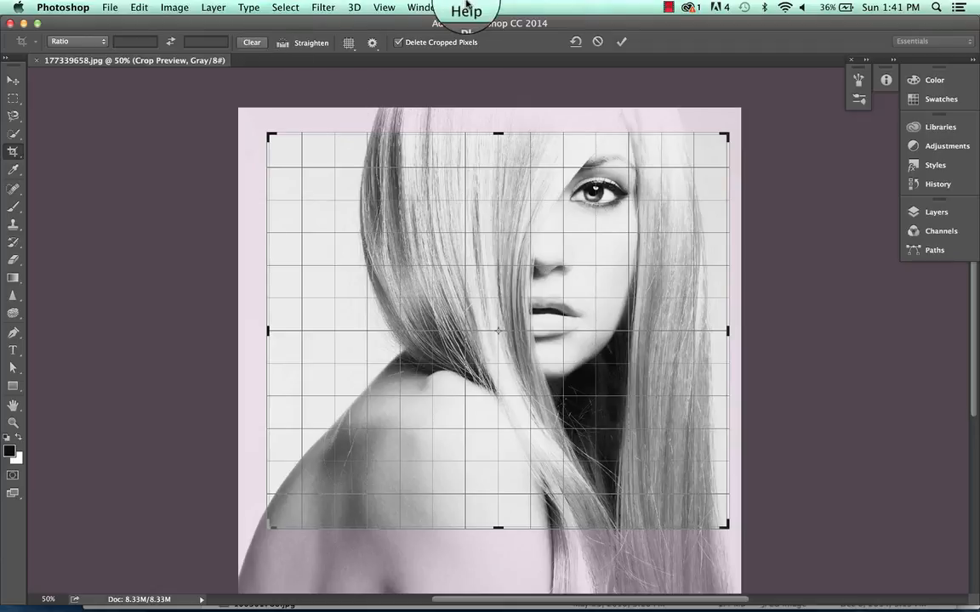
click(598, 42)
- Switch the crop overlay to Diagonal and draw a crop box around the face, hair and upper shoulder
click(348, 43)
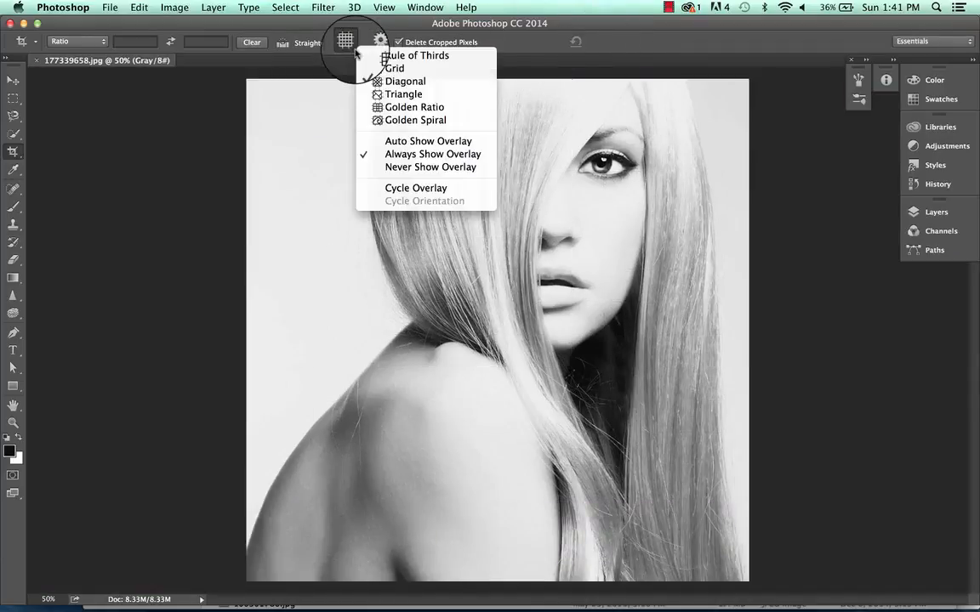
click(382, 81)
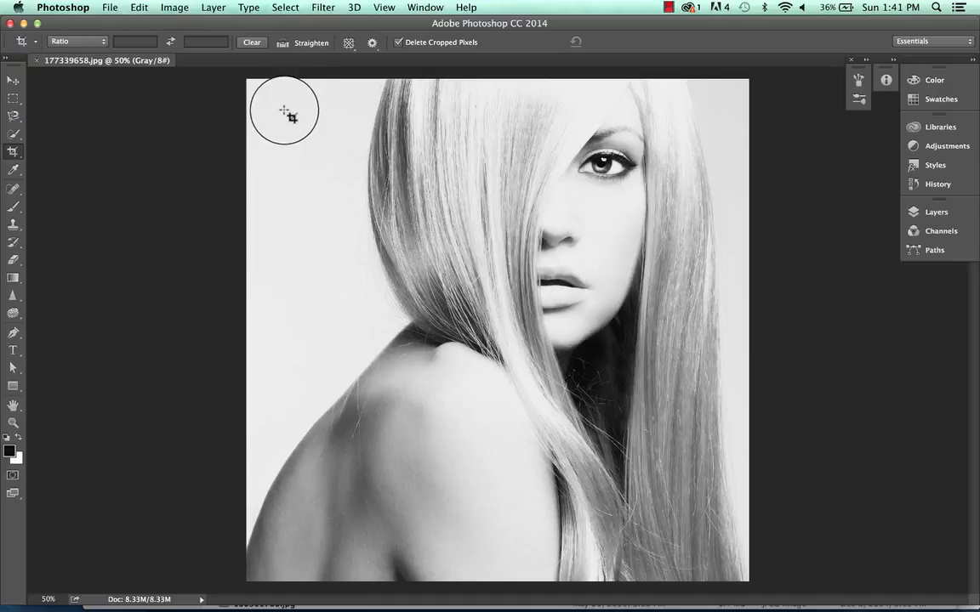
drag(284, 96, 695, 467)
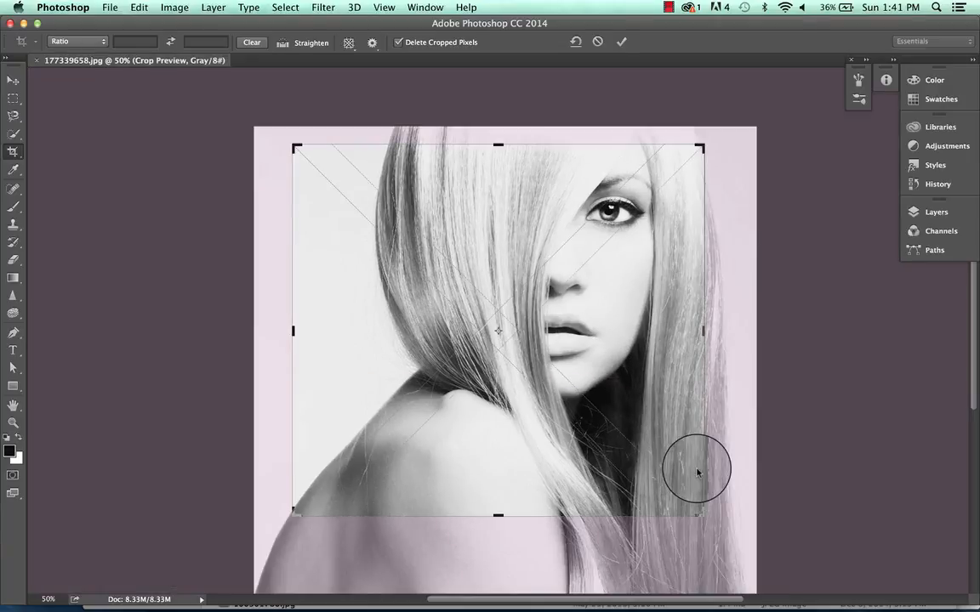
- Shift the portrait within the Diagonal overlay crop box and discard the crop
drag(541, 287, 514, 312)
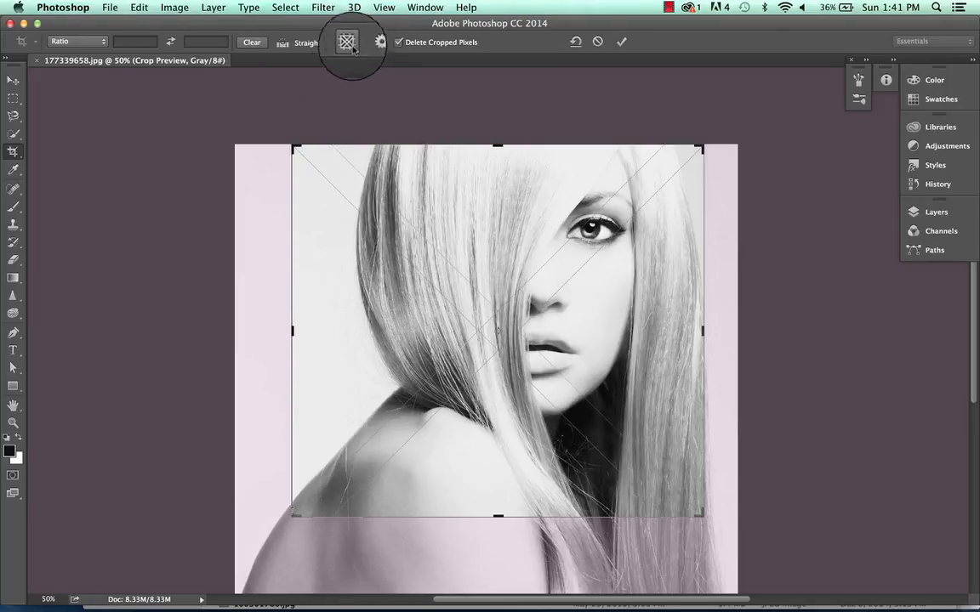
click(576, 40)
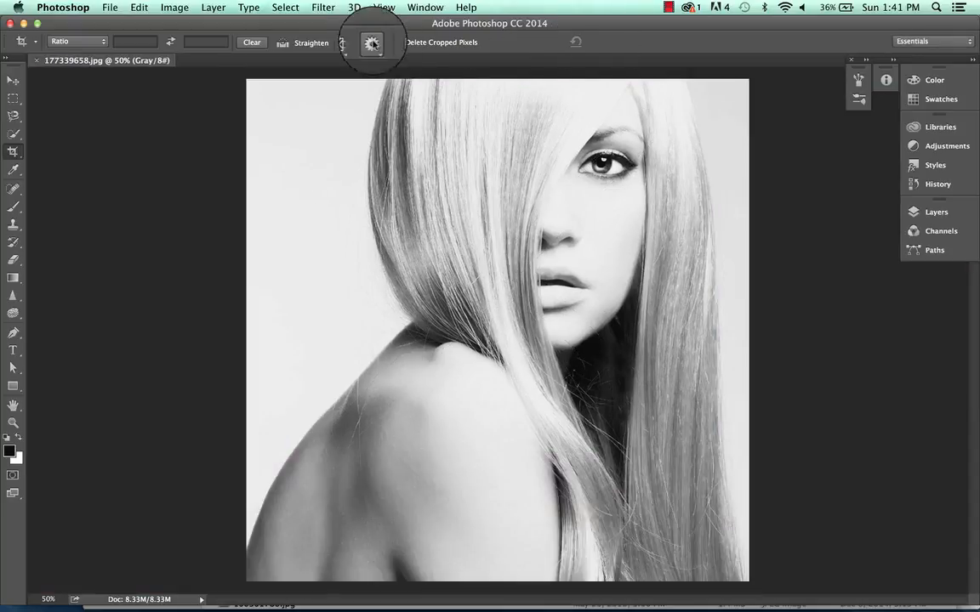
- Switch the crop overlay to Triangle, draw a wide crop box around the face and hair, and discard it
click(348, 42)
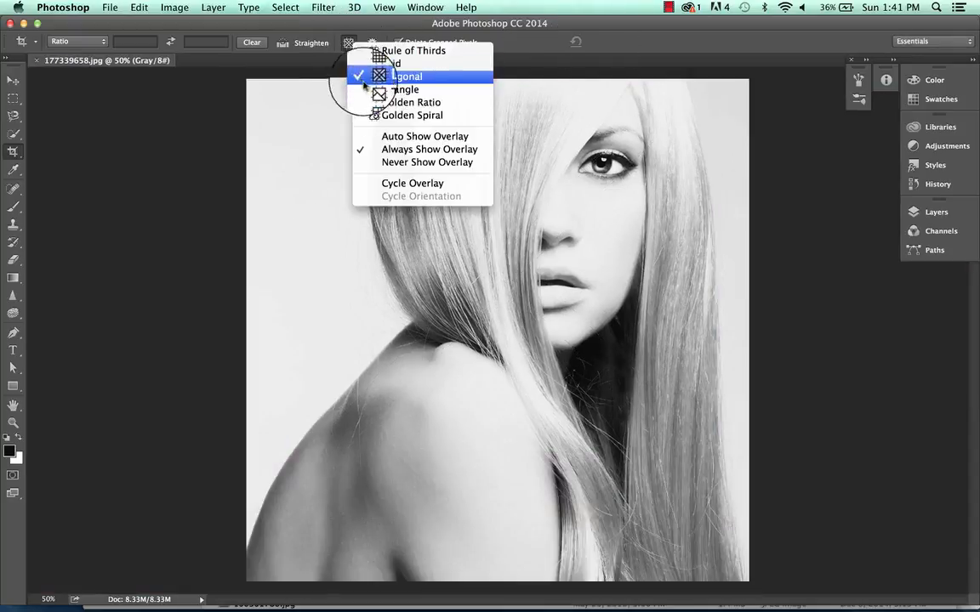
click(375, 89)
drag(311, 127, 682, 322)
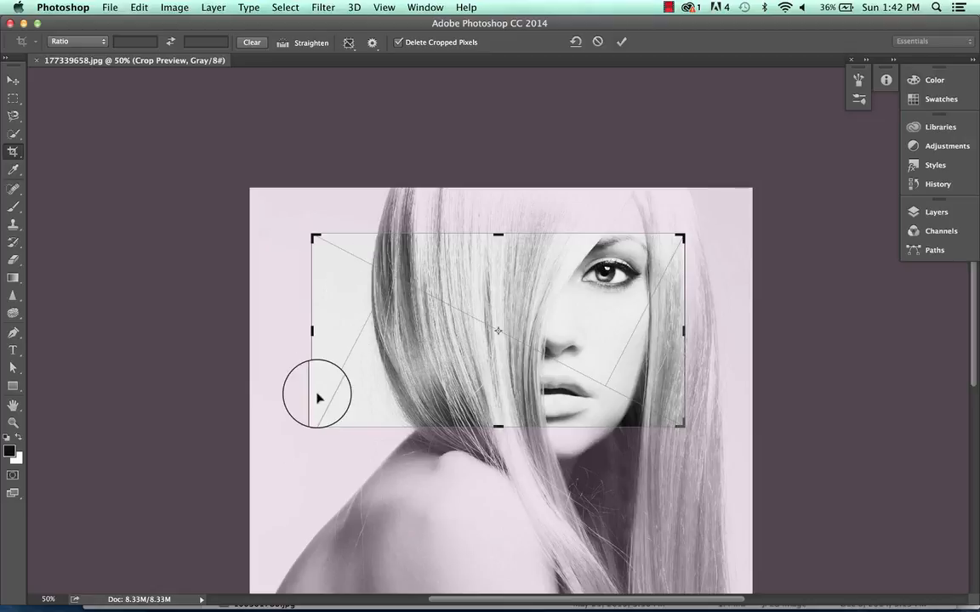
click(598, 42)
- Switch the overlay to Golden Ratio, crop a wide band with the eye repositioned near a grid intersection, and undo the crop
click(349, 42)
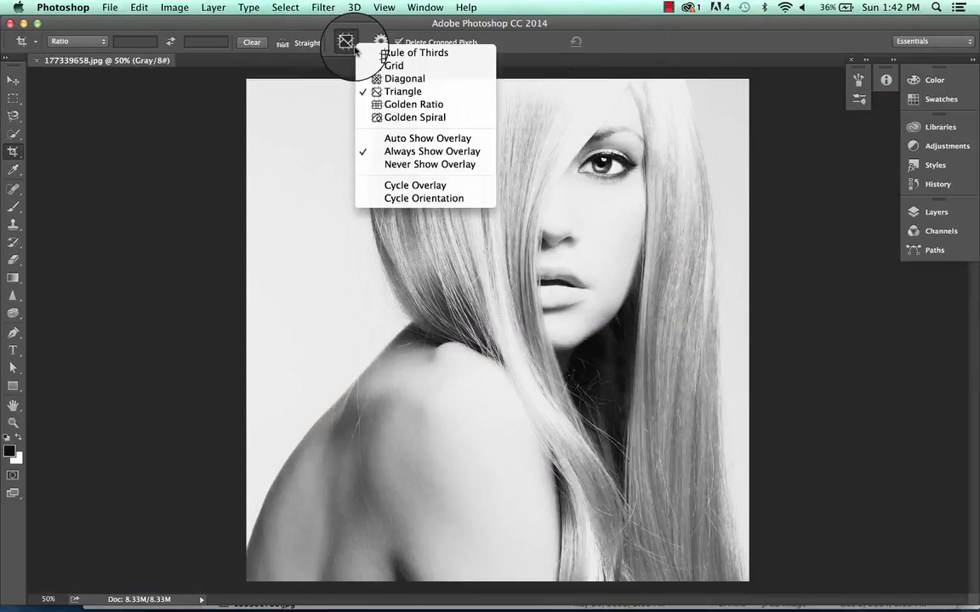
click(374, 104)
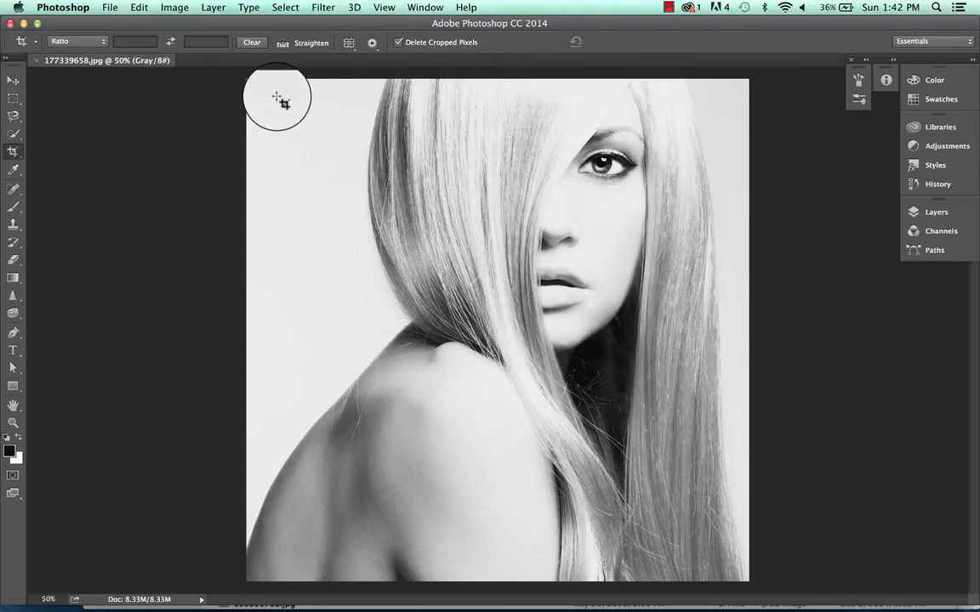
drag(279, 98, 725, 325)
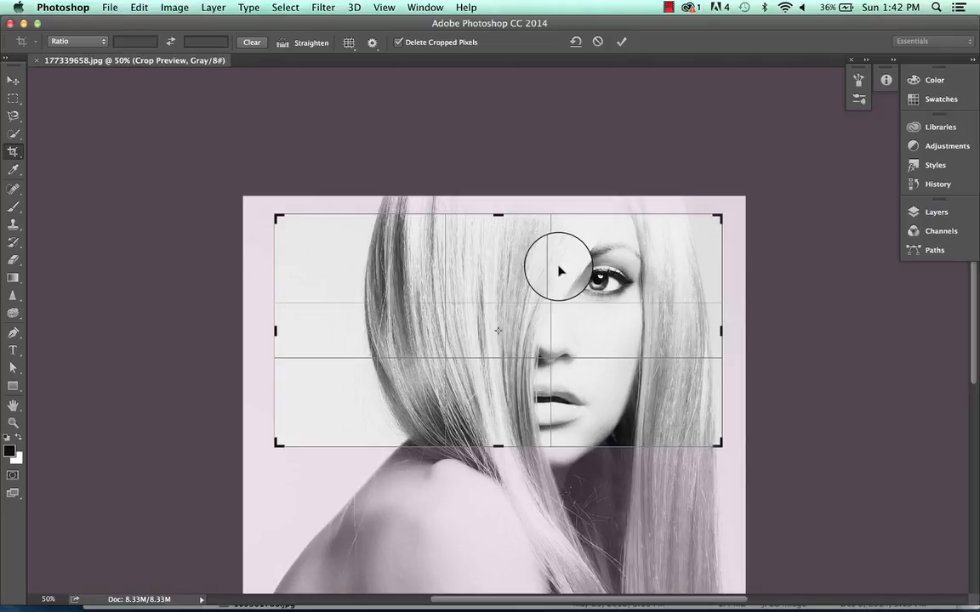
drag(553, 278, 507, 294)
key(Return)
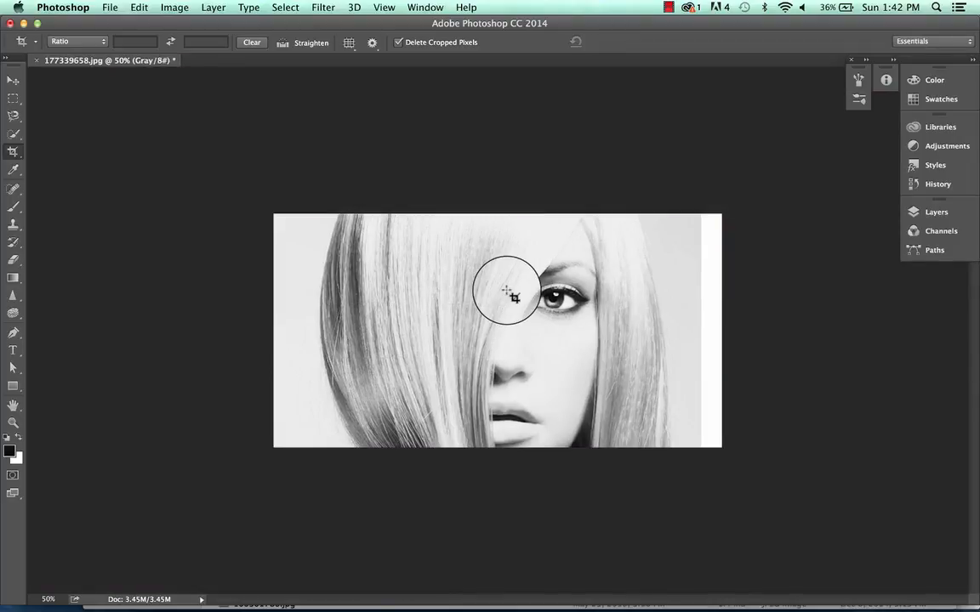
key(super+z)
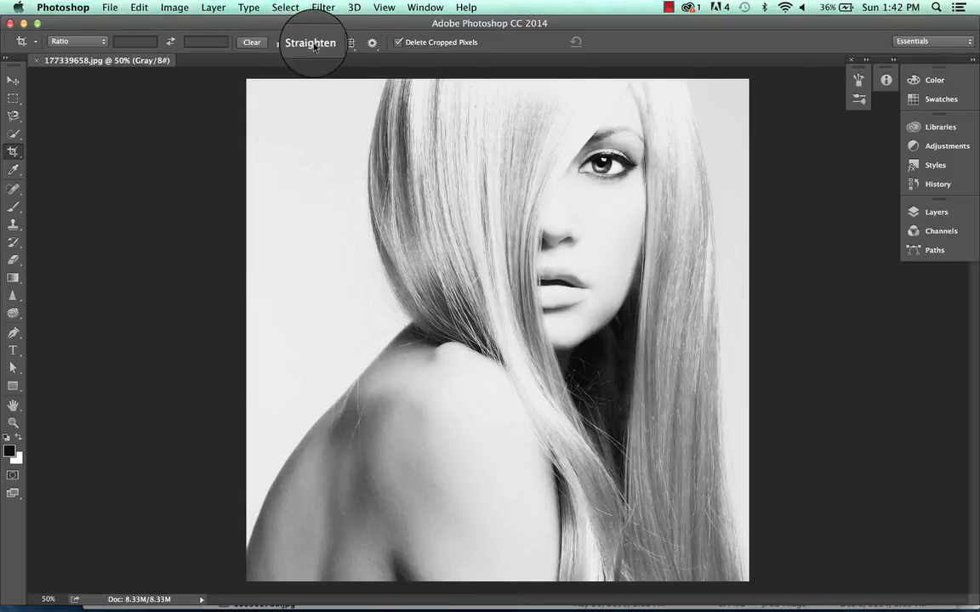
- Switch the crop overlay to Golden Spiral and undo the straightening line drawn across the upper portrait
click(349, 43)
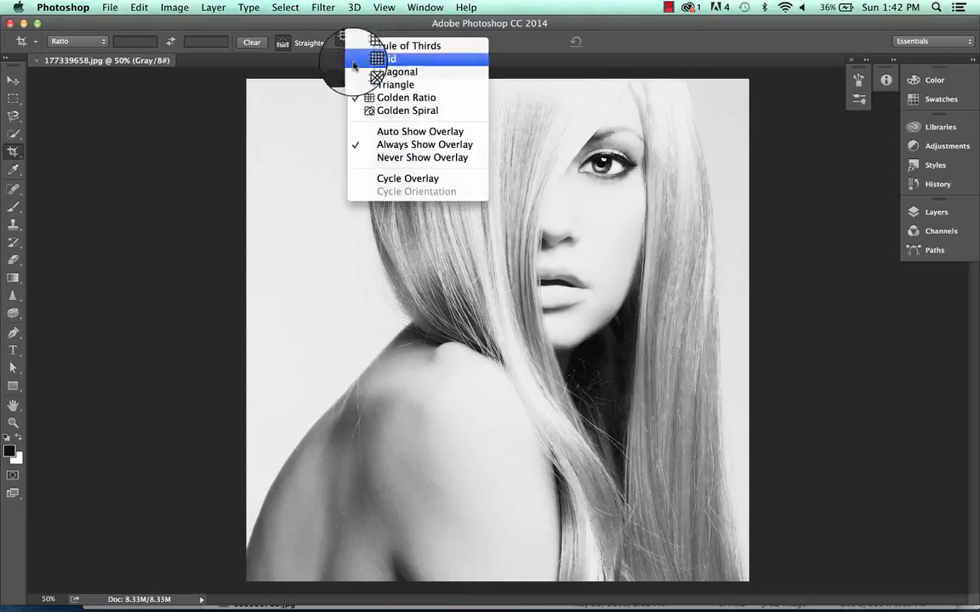
click(383, 111)
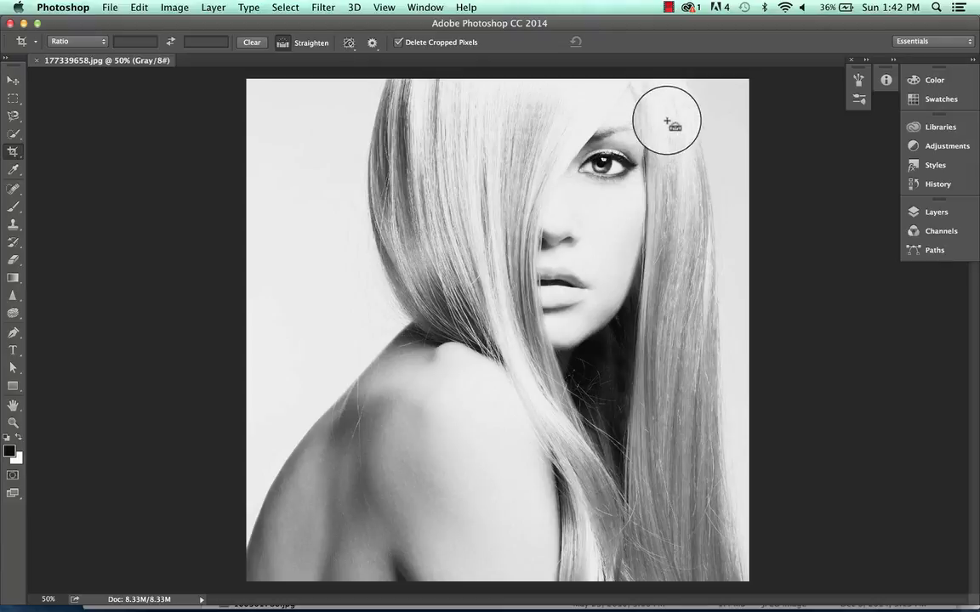
drag(708, 103, 582, 102)
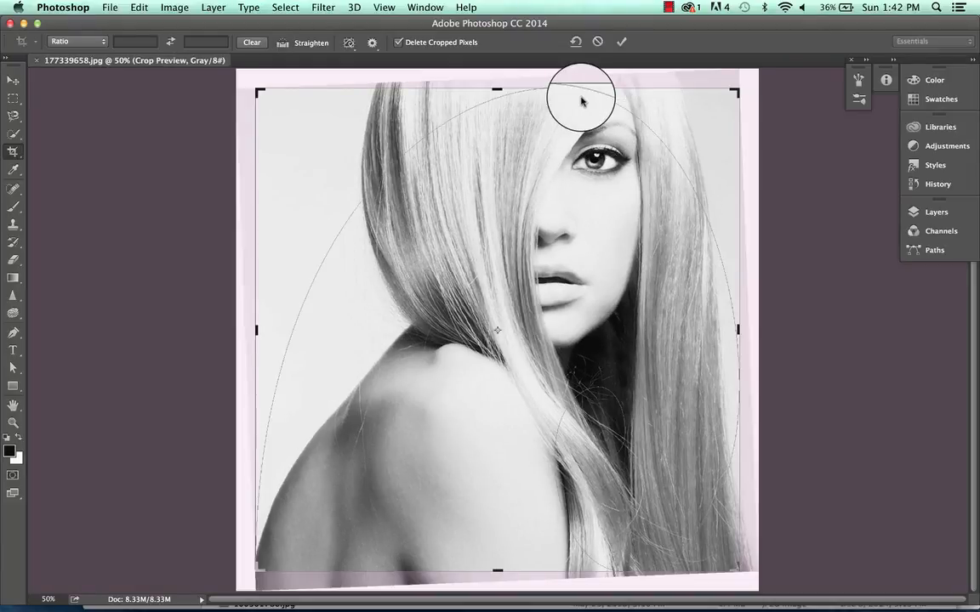
key(super+z)
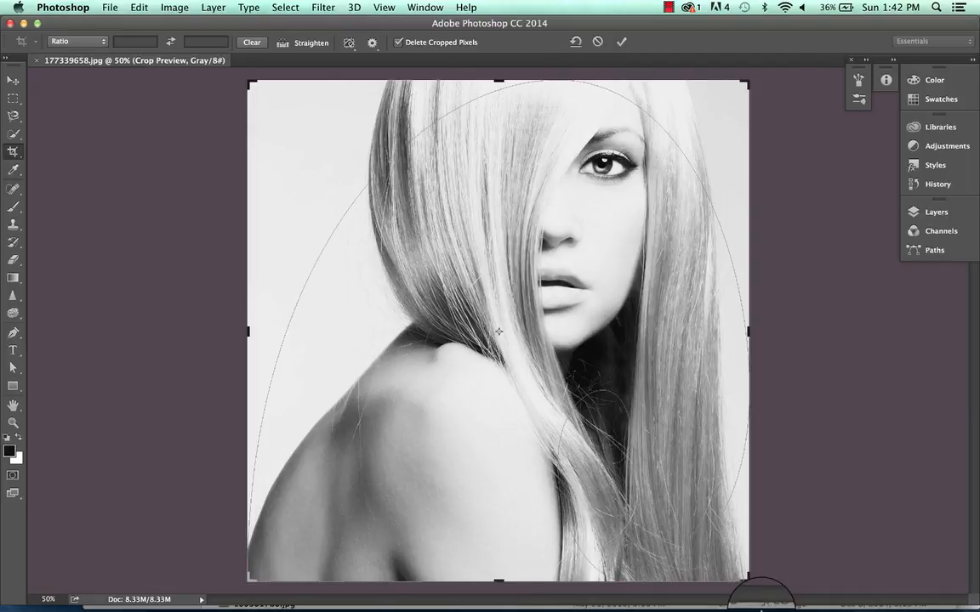
- Shorten the full-width crop box to a shallow band ending just below the eye, crop the image, and undo it
drag(747, 579, 746, 391)
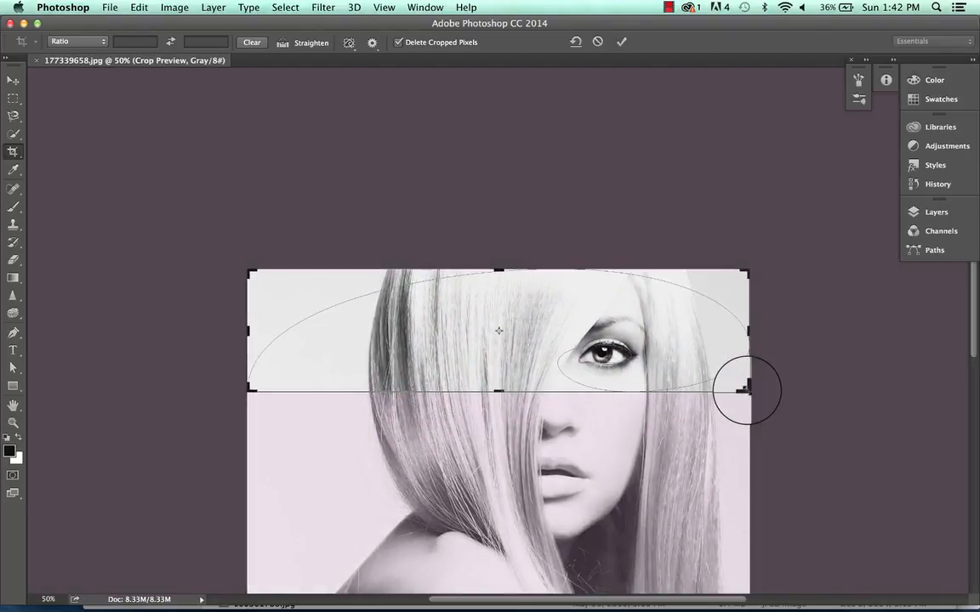
key(Return)
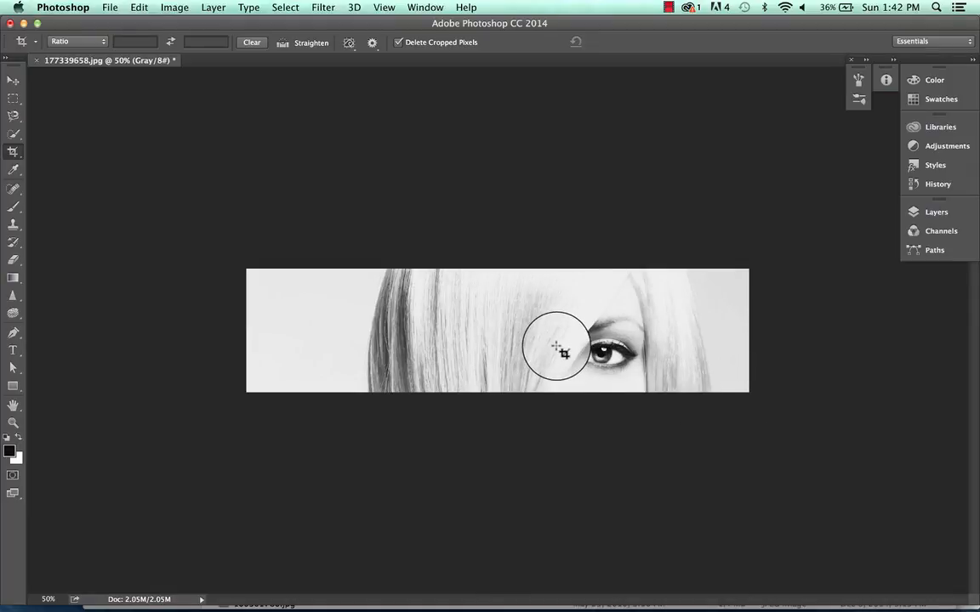
key(super+z)
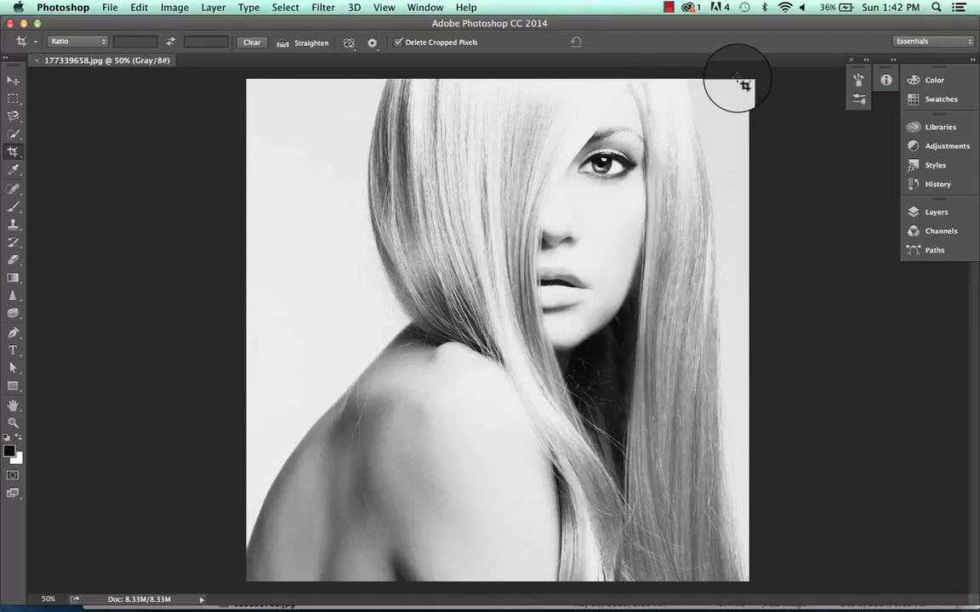
- Draw a crop box across the upper portrait and shrink it to a band so the golden spiral curls around the eye
drag(740, 87, 261, 266)
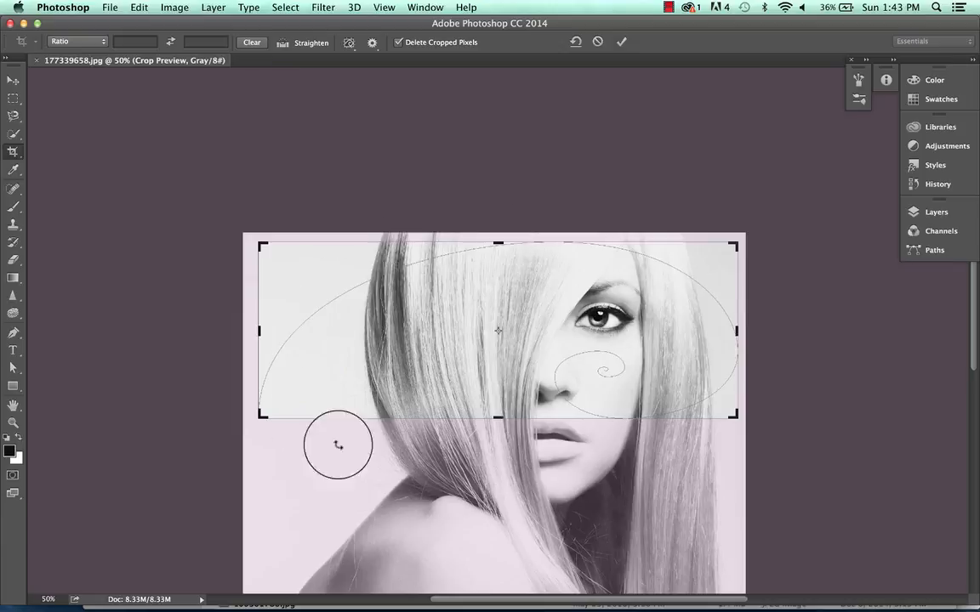
drag(259, 330, 317, 330)
drag(677, 419, 645, 376)
mouse_move(342, 336)
mouse_down()
mouse_move(339, 326)
mouse_move(324, 328)
mouse_move(336, 328)
mouse_up()
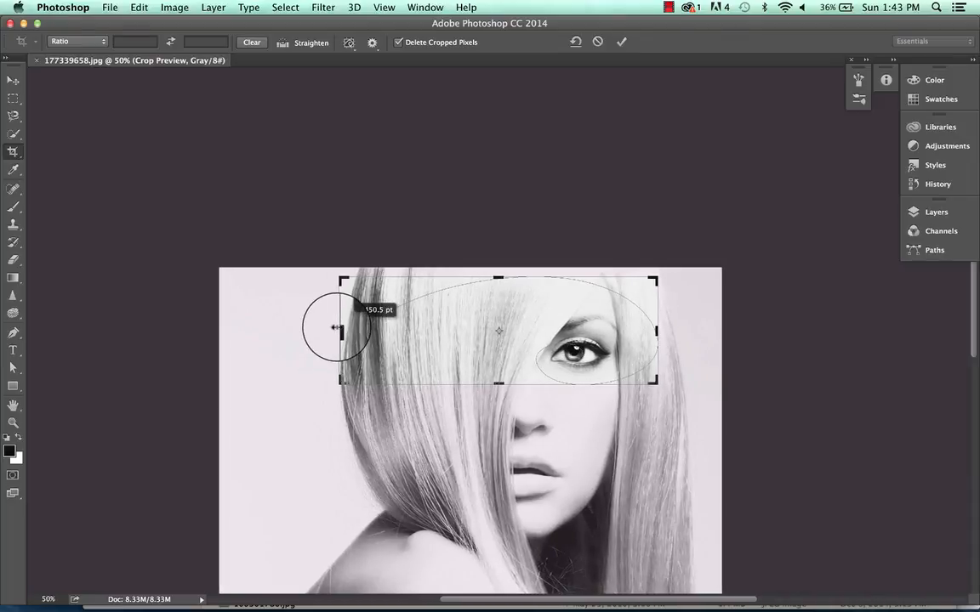
drag(336, 328, 337, 328)
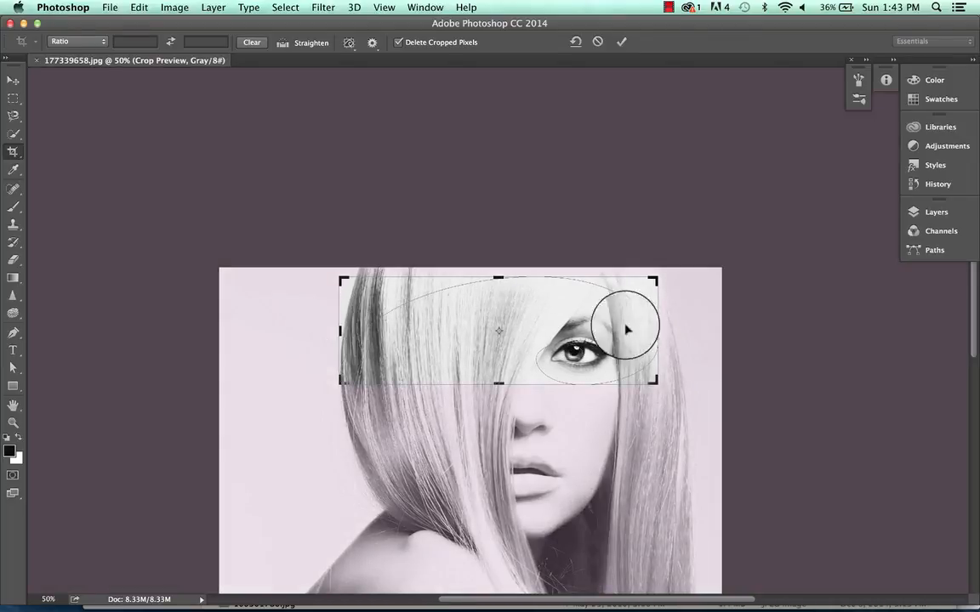
- Narrow the crop box from both sides to frame the eye and adjacent hair, and crop the image
drag(656, 331, 640, 331)
drag(350, 334, 419, 342)
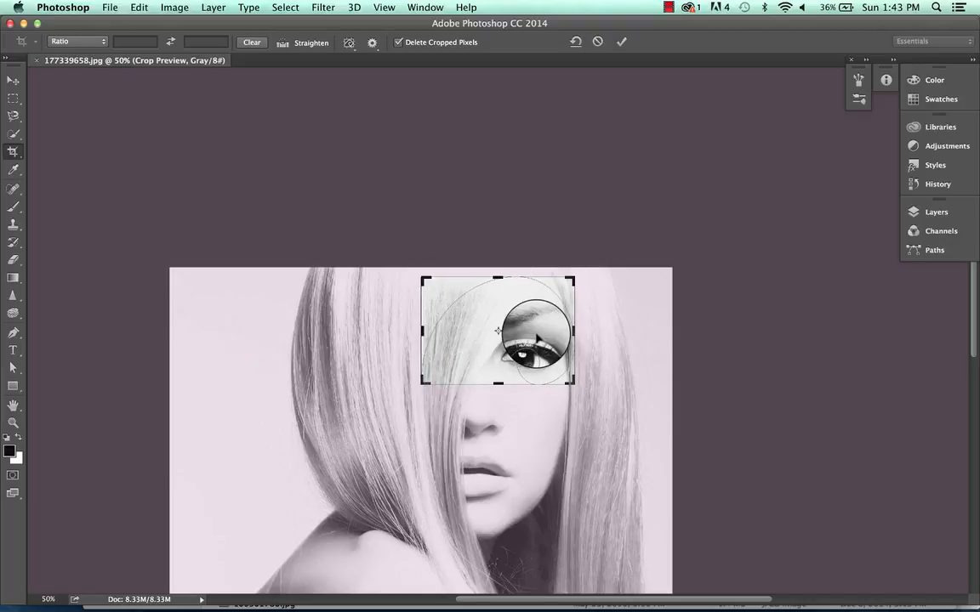
key(Return)
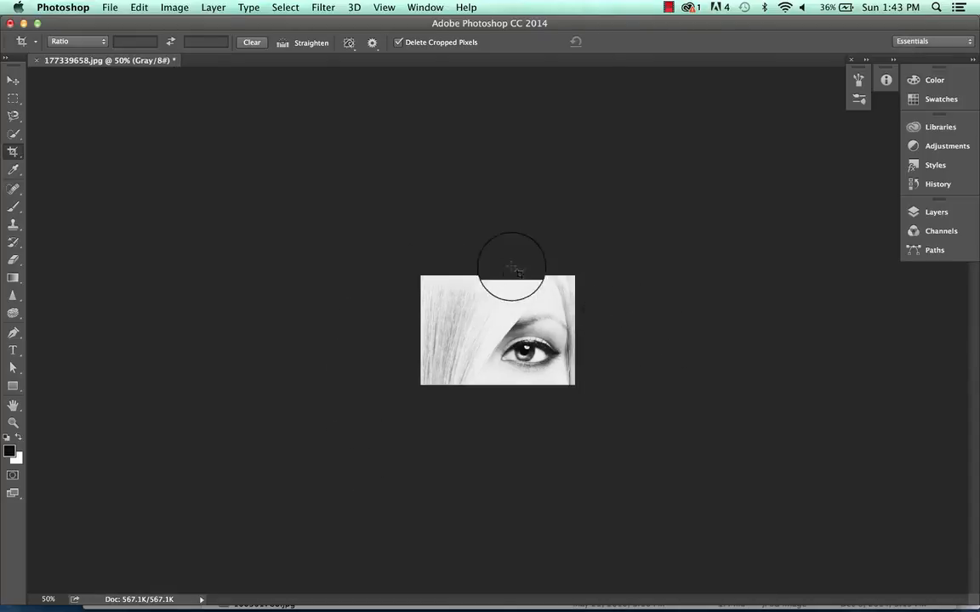
- Open the crop overlay options to review the overlay display modes
key(super+equal)
key(super+equal)
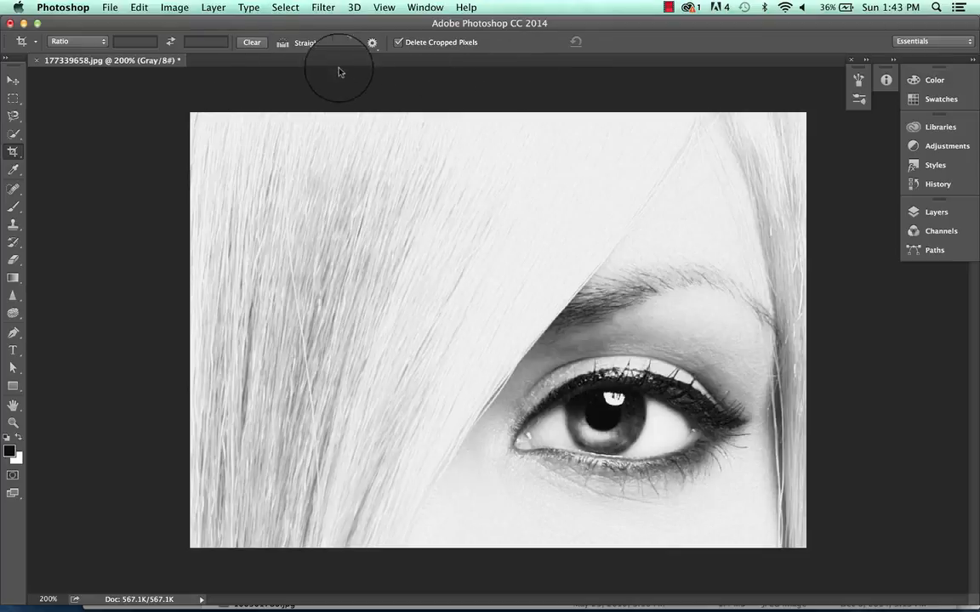
click(349, 43)
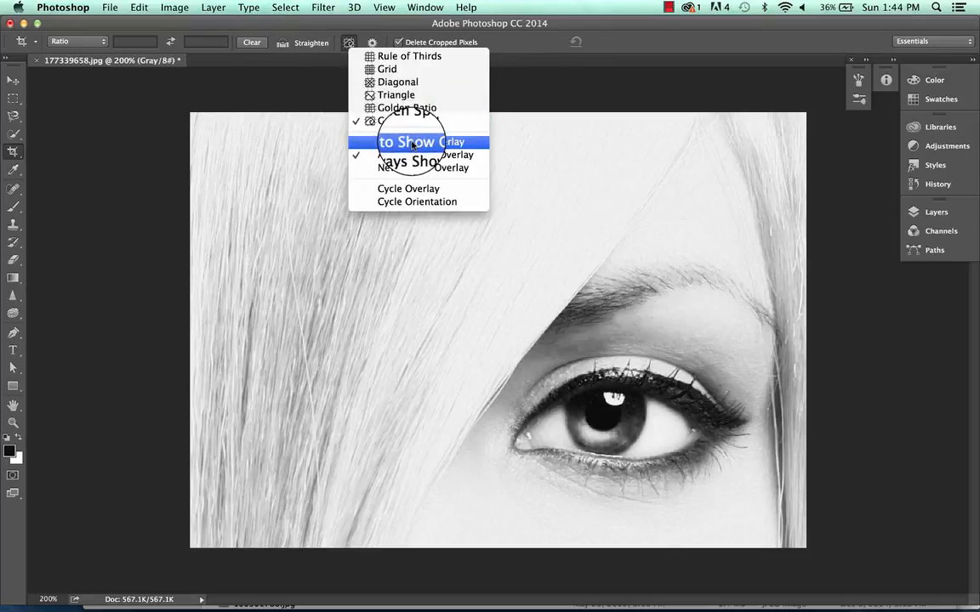